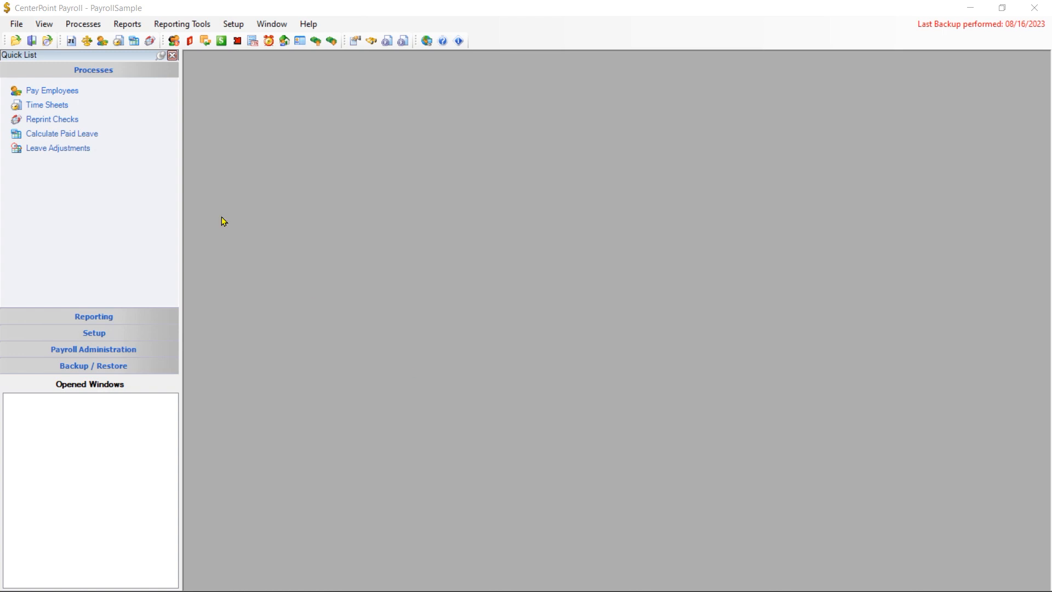
Step: Open the program preferences and display the bi-weekly pay period settings in the Payroll category
click(17, 28)
click(17, 27)
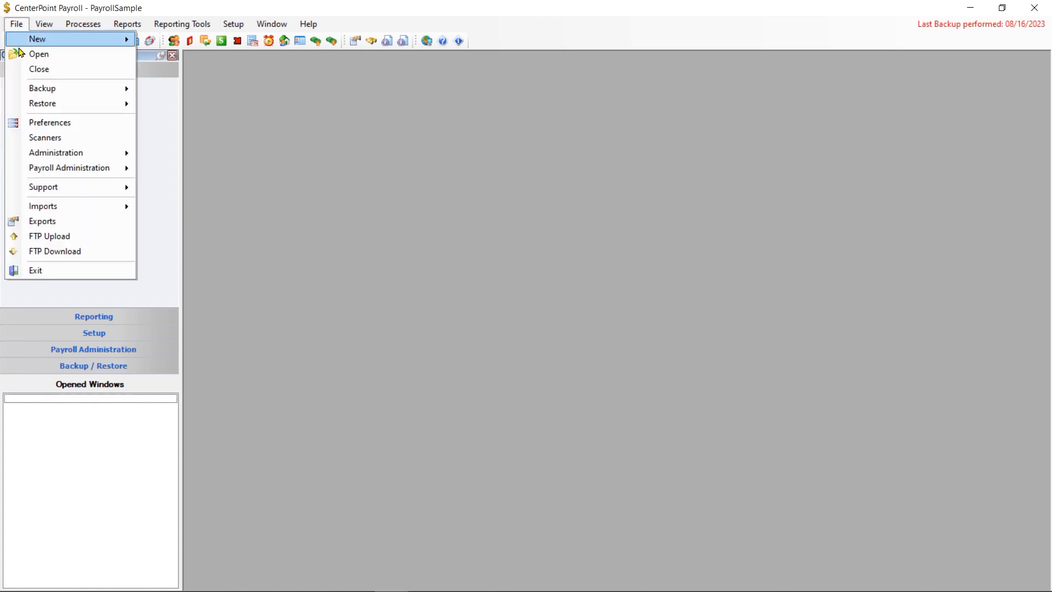
click(37, 122)
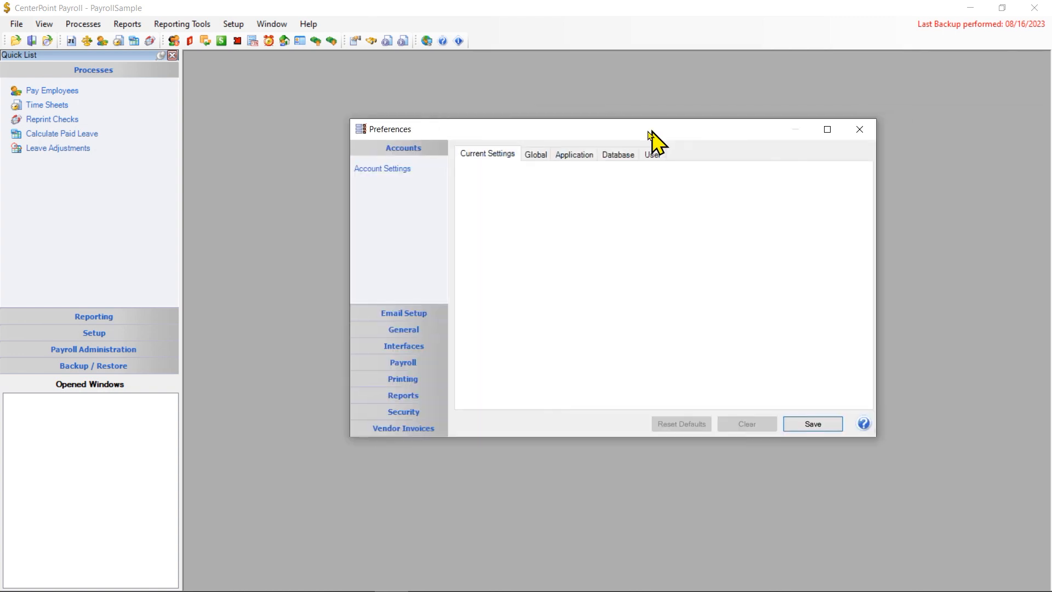
drag(650, 140, 627, 147)
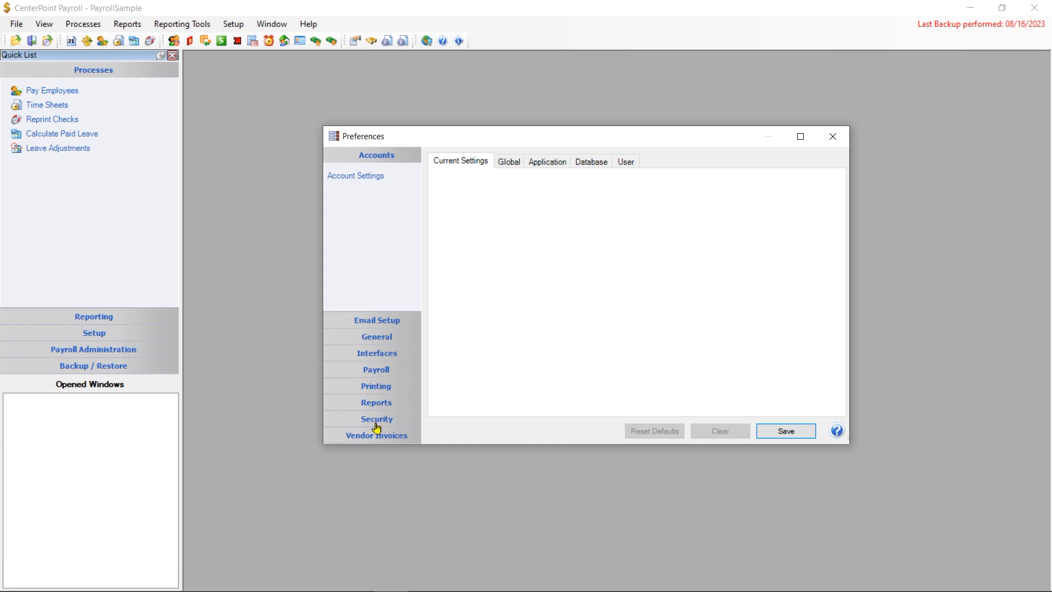
click(376, 373)
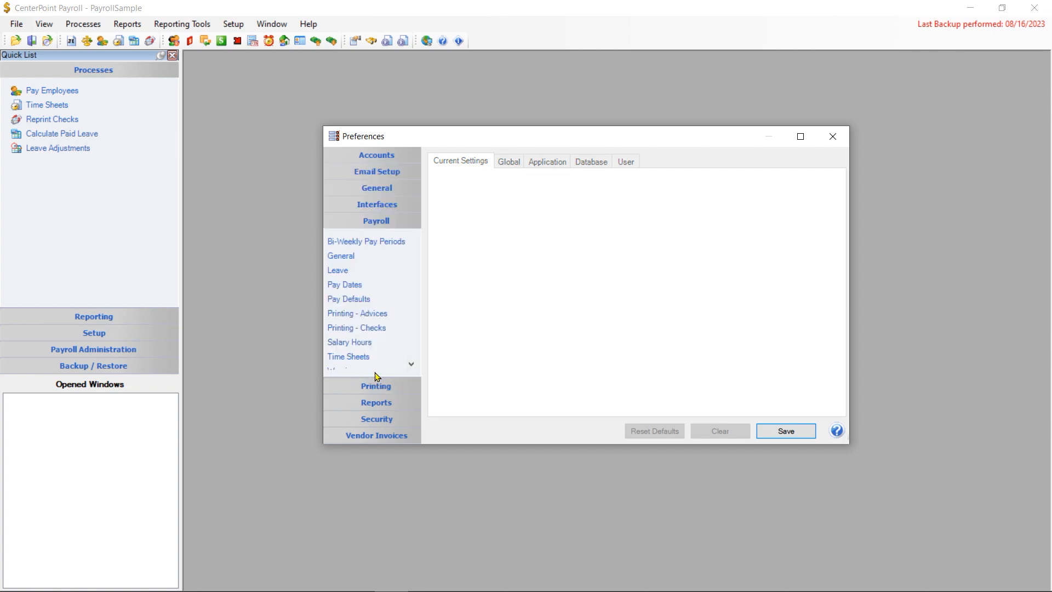
click(388, 242)
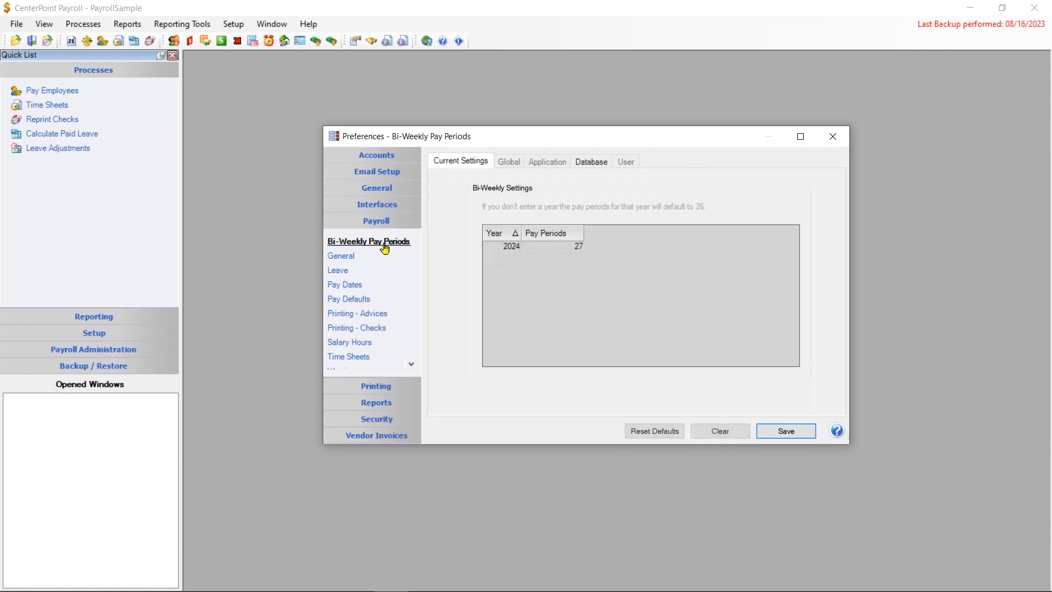
Step: In the database-level payroll check printing preferences, select HPA66FFC (HP Officejet Pro 8600) as the check printer
click(350, 331)
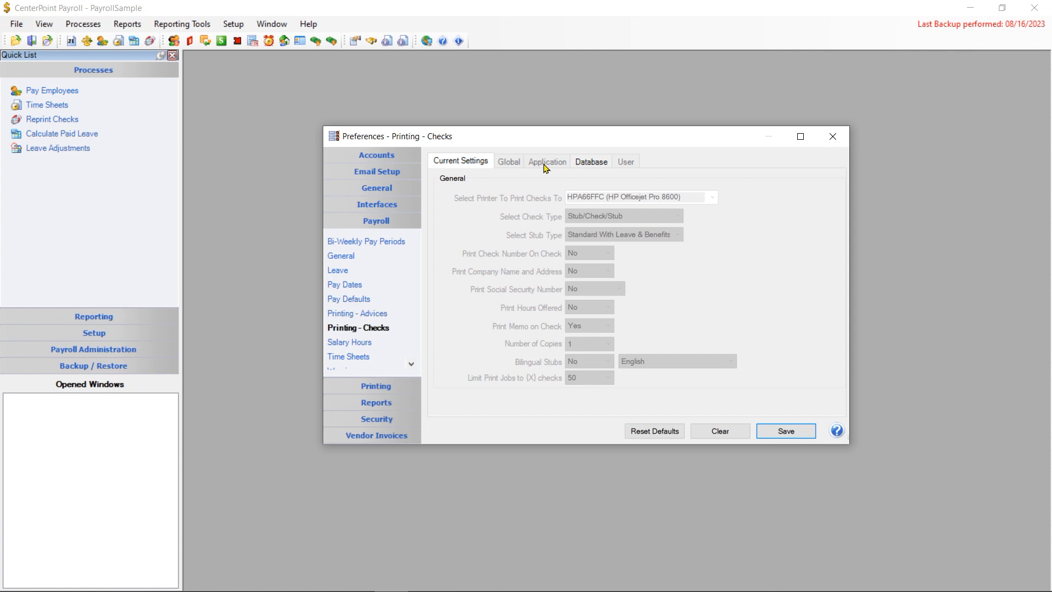
click(591, 162)
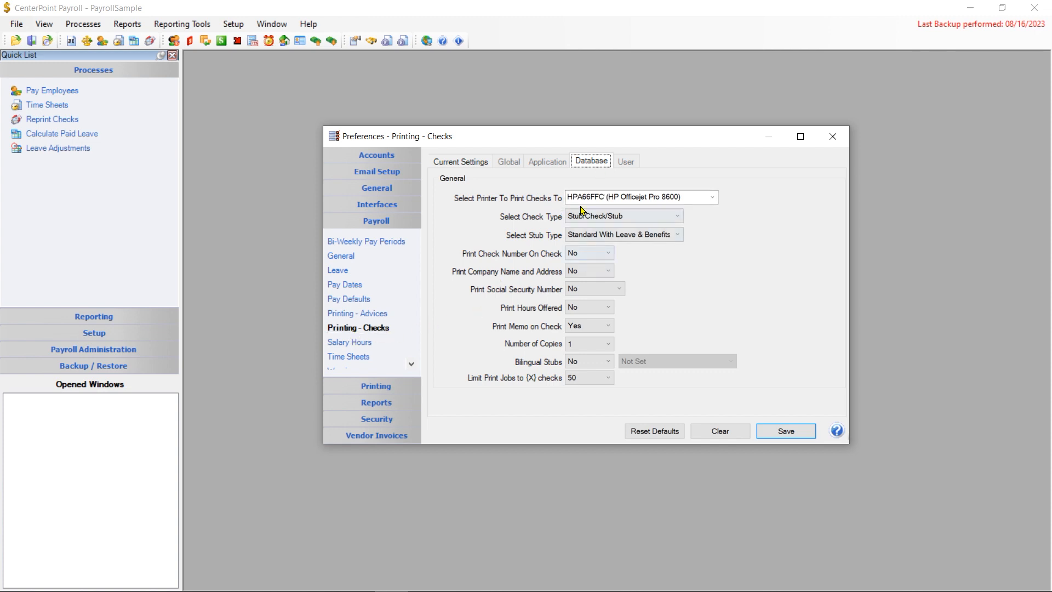
click(713, 198)
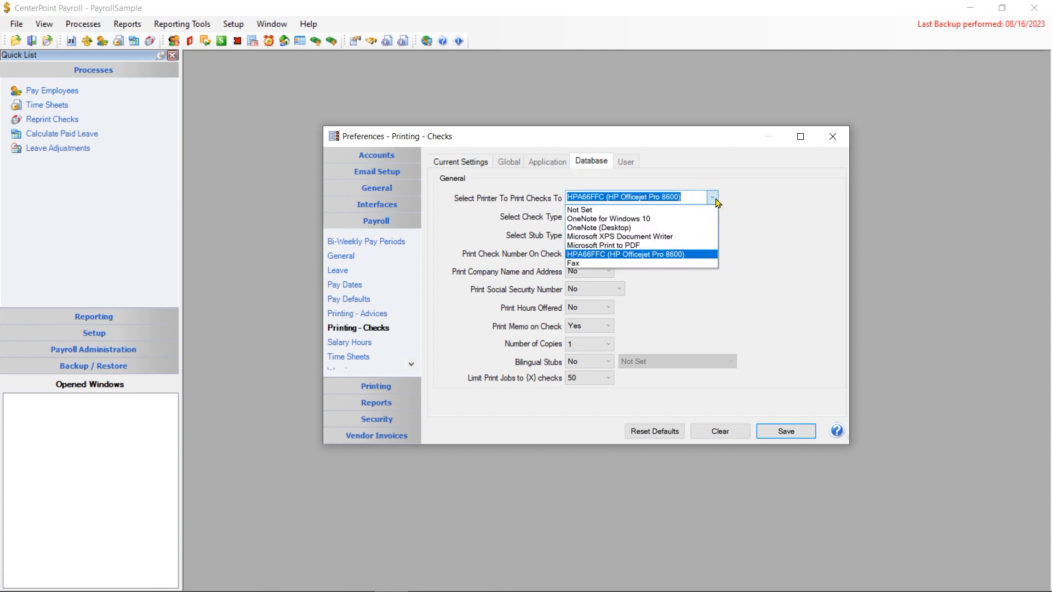
click(684, 255)
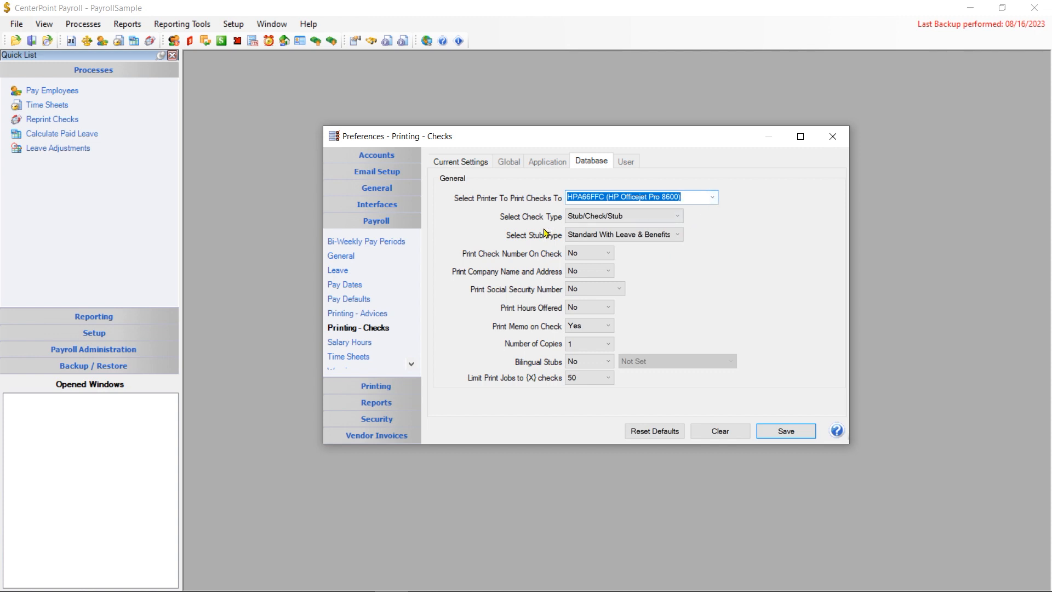
Step: Set the check type to Stub/Check/Stub and the stub type to Standard With Leave & Benefits
click(678, 218)
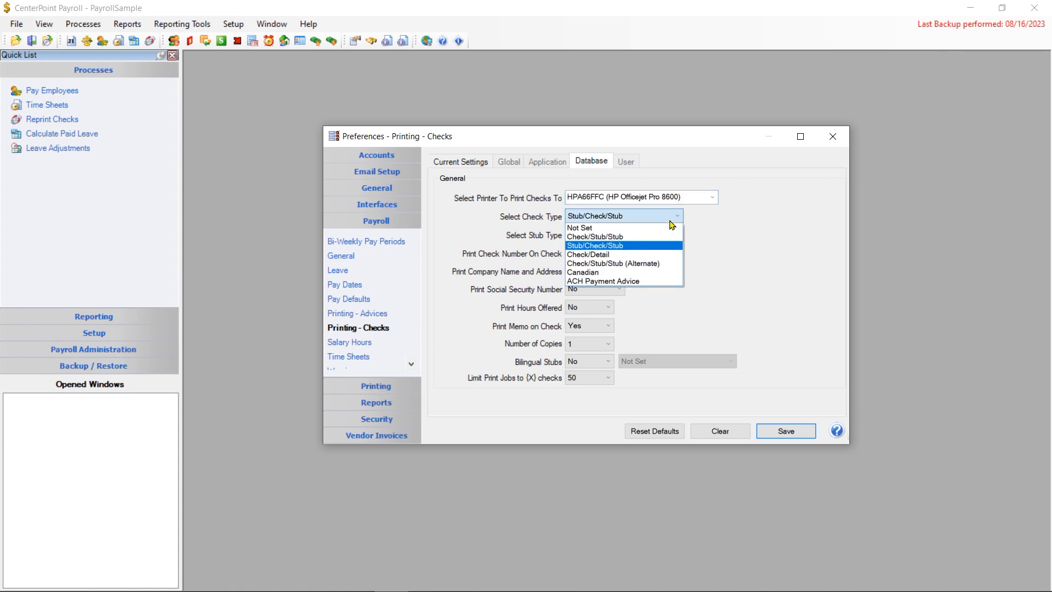
click(657, 246)
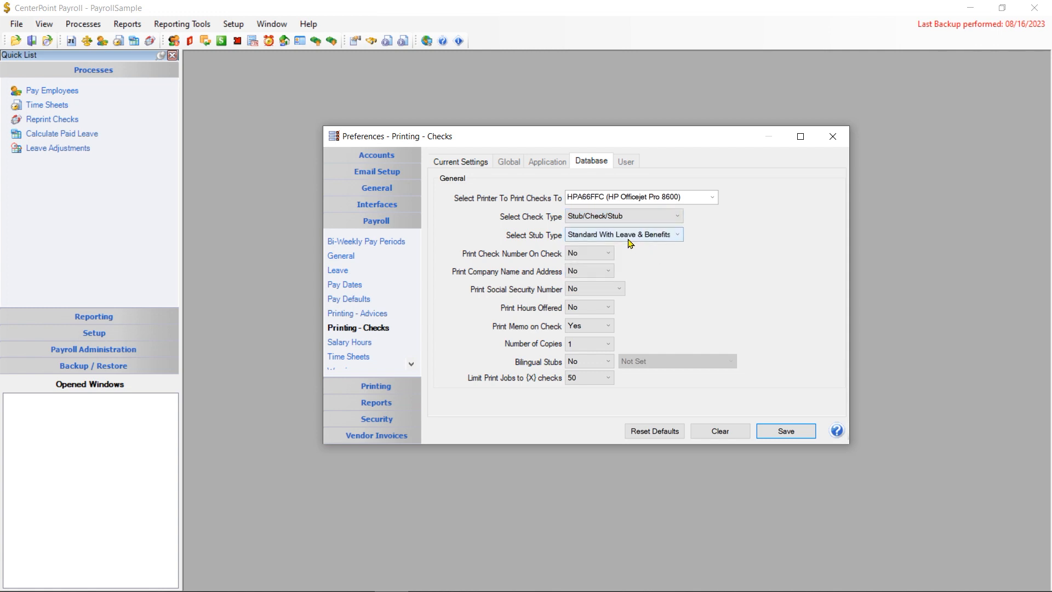
click(679, 235)
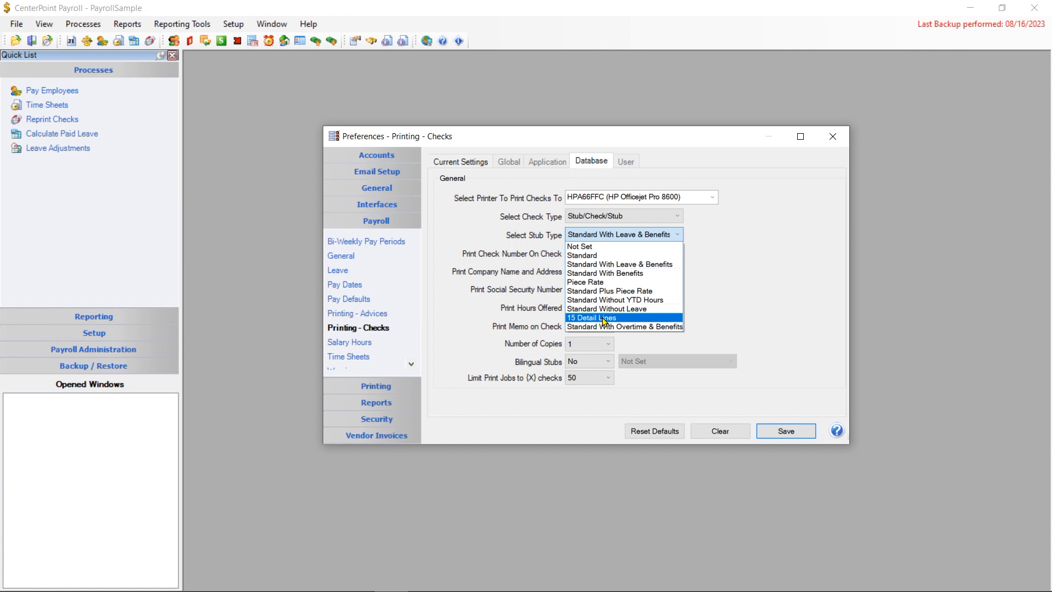
click(607, 265)
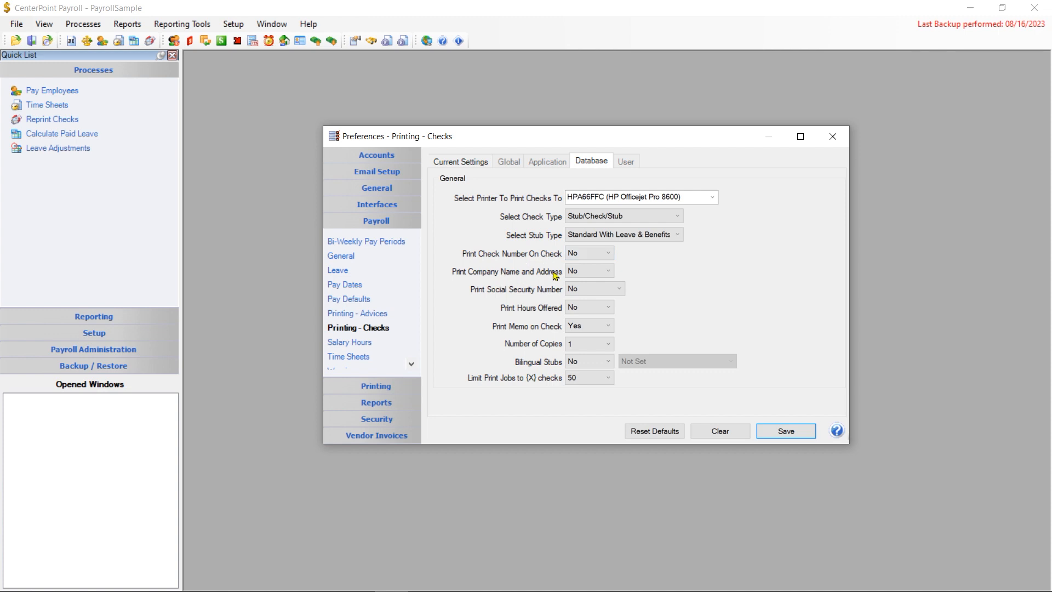
Step: Look over the choices for printing the check number and set Print Social Security Number to No
click(609, 256)
click(608, 254)
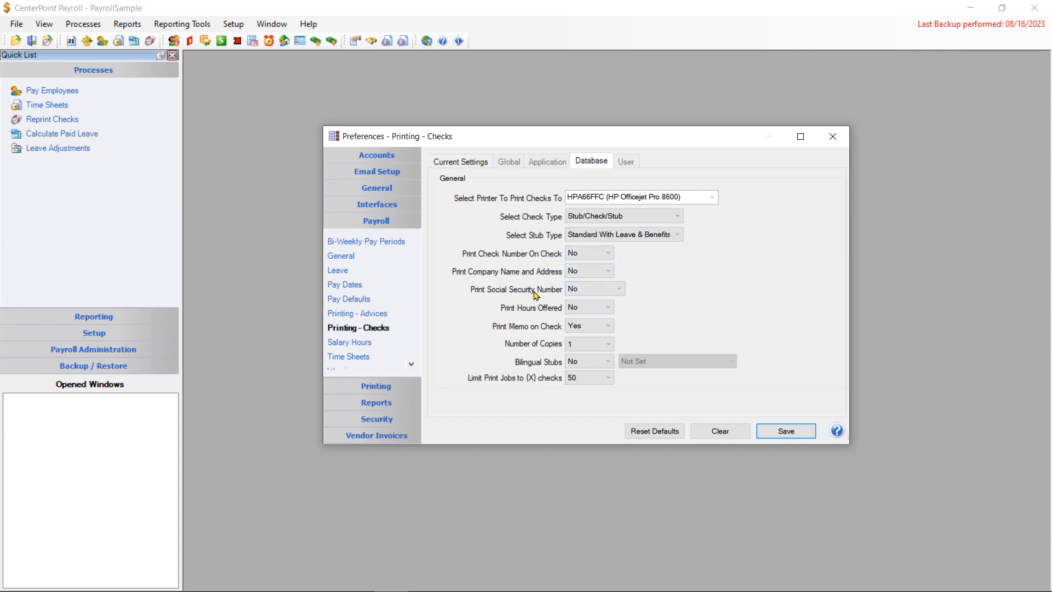
click(620, 294)
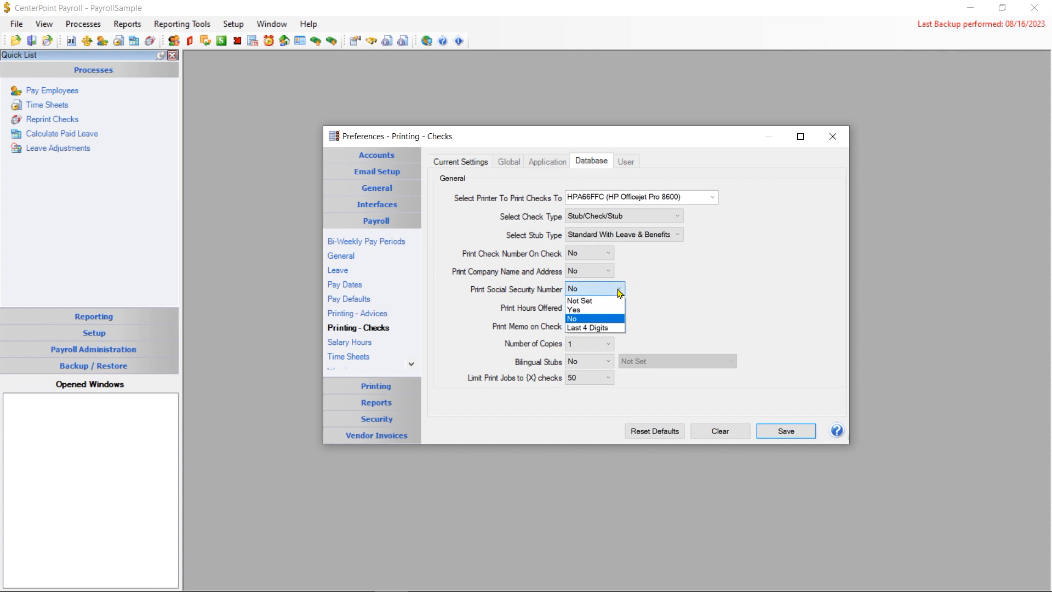
click(592, 320)
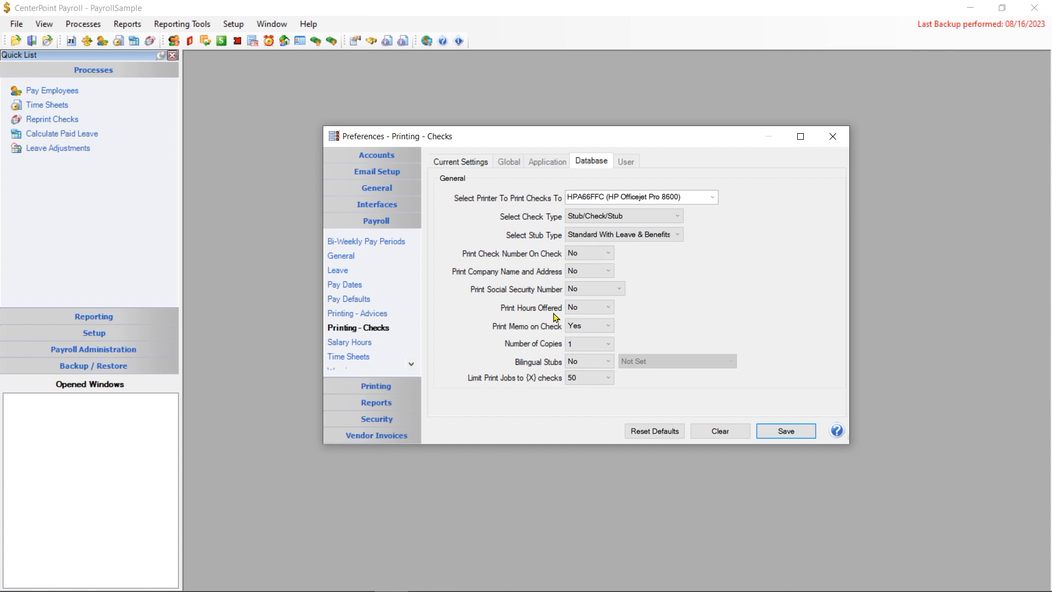
Step: Examine the available choices for printing hours offered and for printing the memo on checks
click(605, 308)
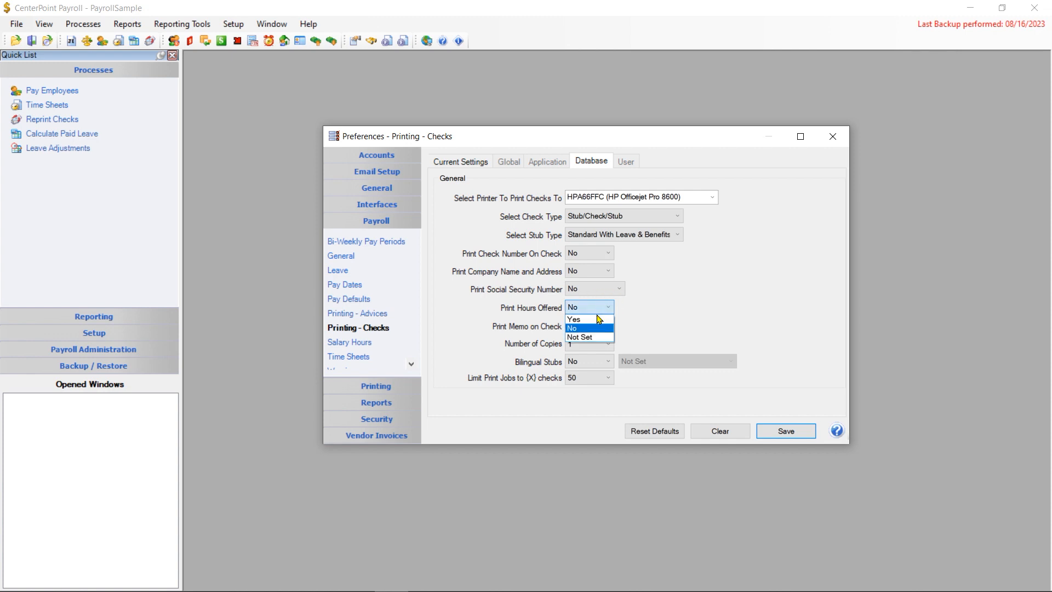
click(601, 308)
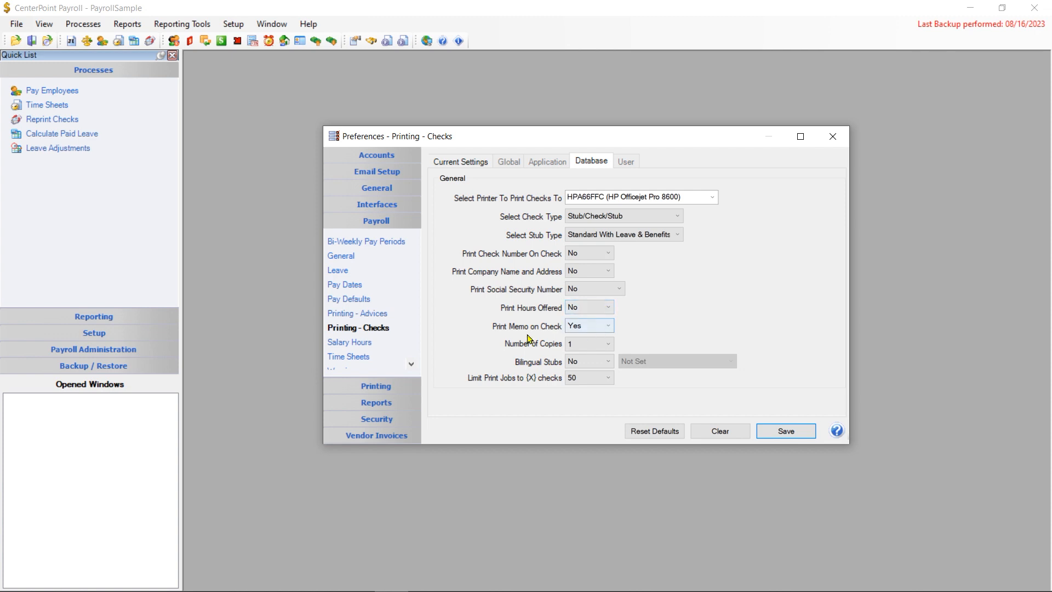
click(609, 326)
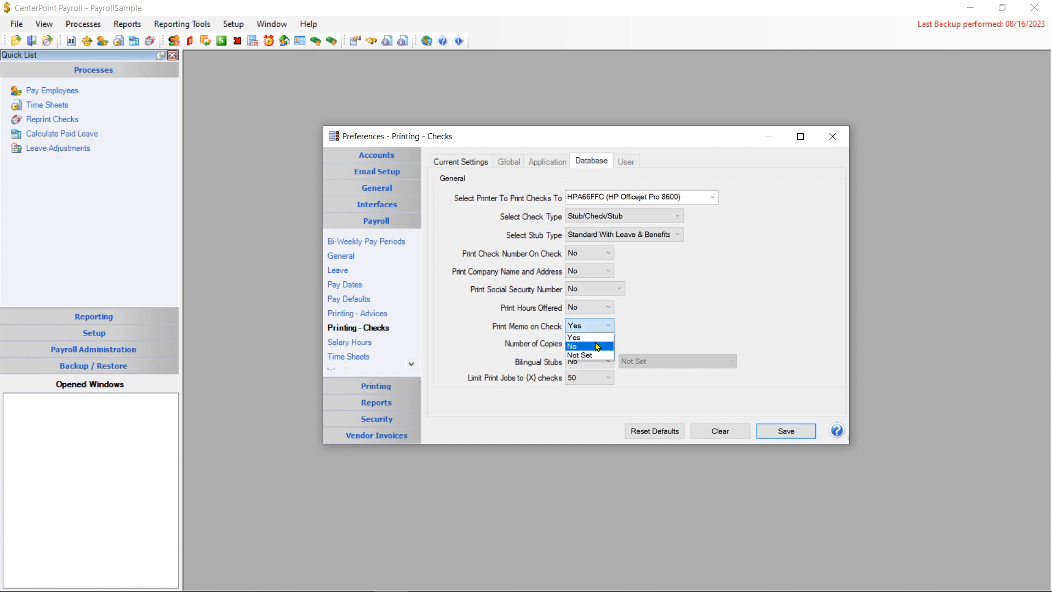
click(605, 327)
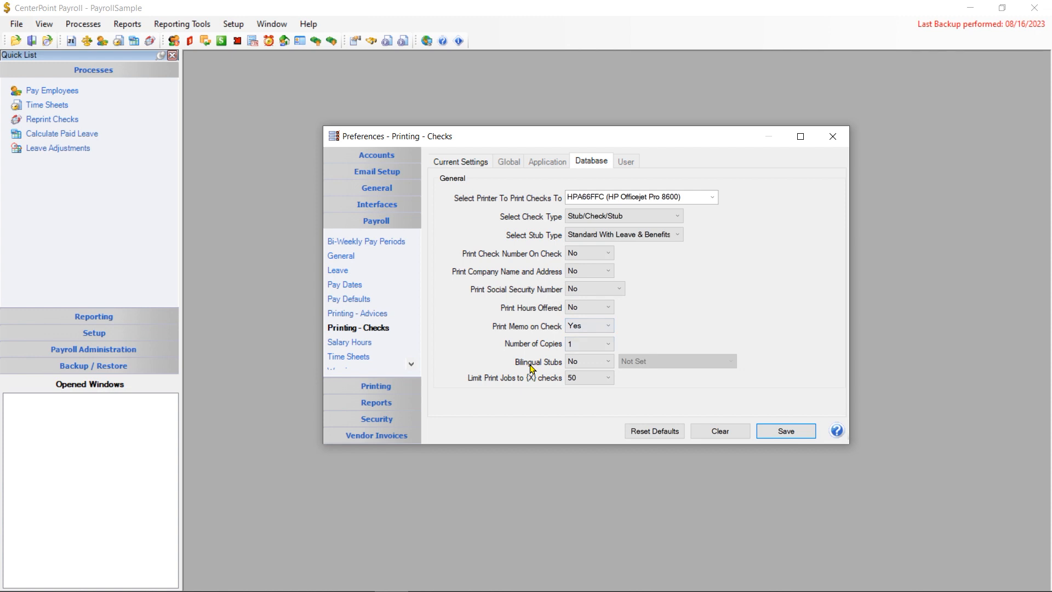
Step: Try enabling bilingual stubs, view the language choices, and set Bilingual Stubs back to No
click(607, 363)
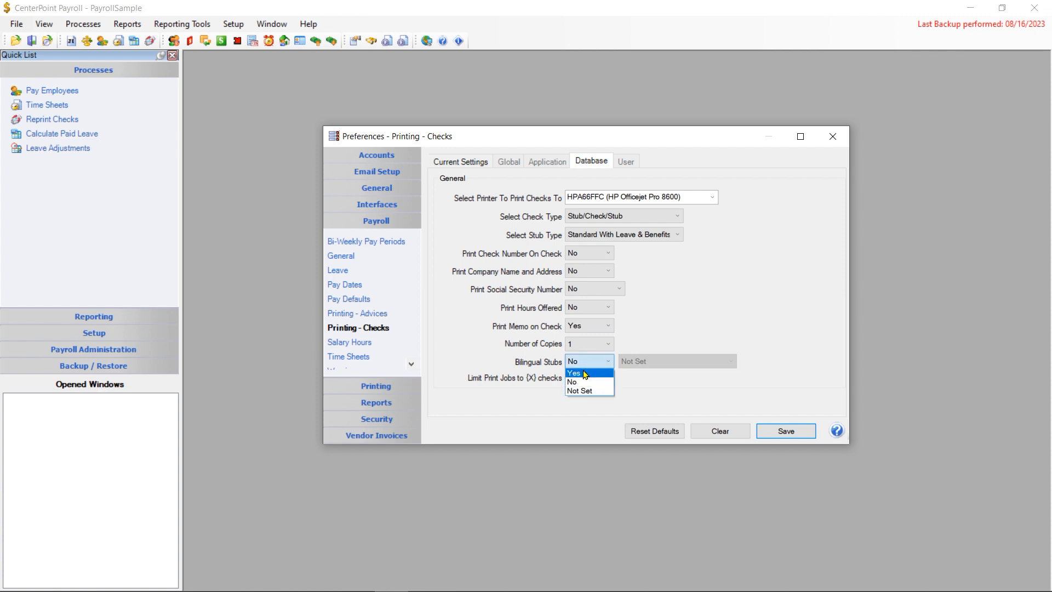
click(602, 372)
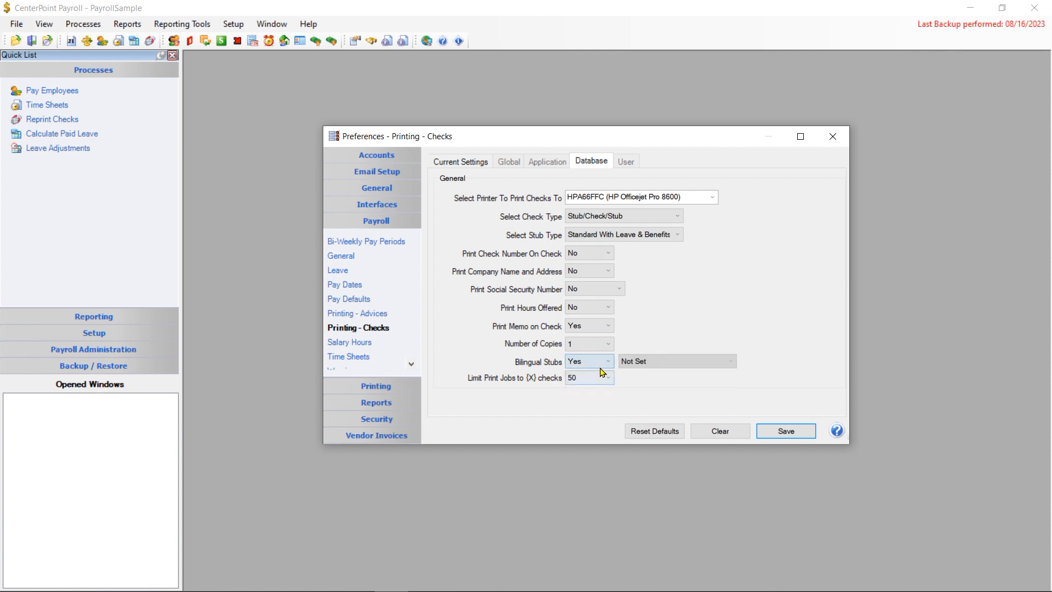
click(679, 362)
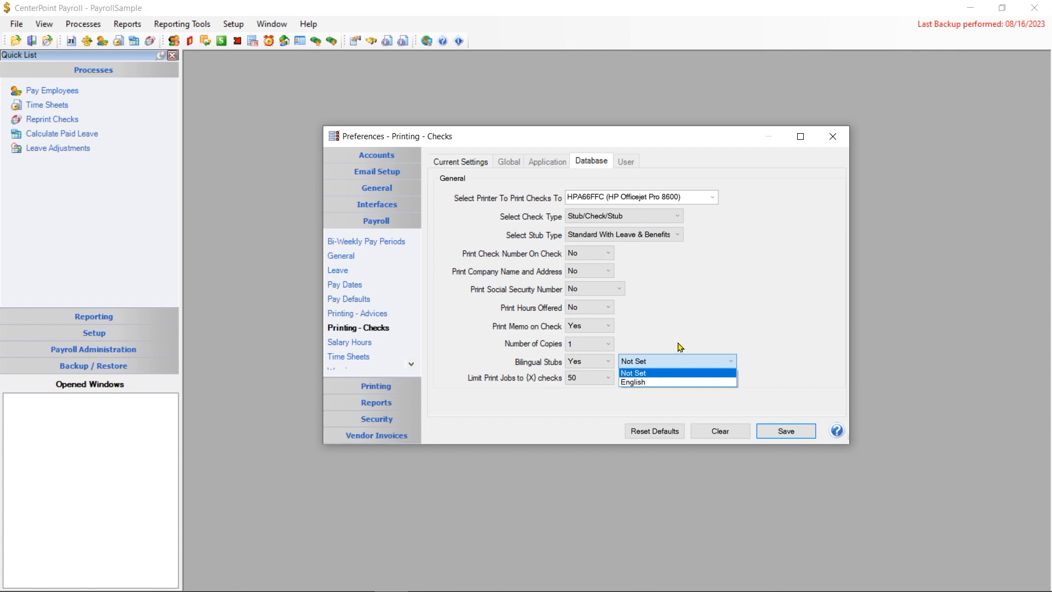
click(605, 366)
click(604, 367)
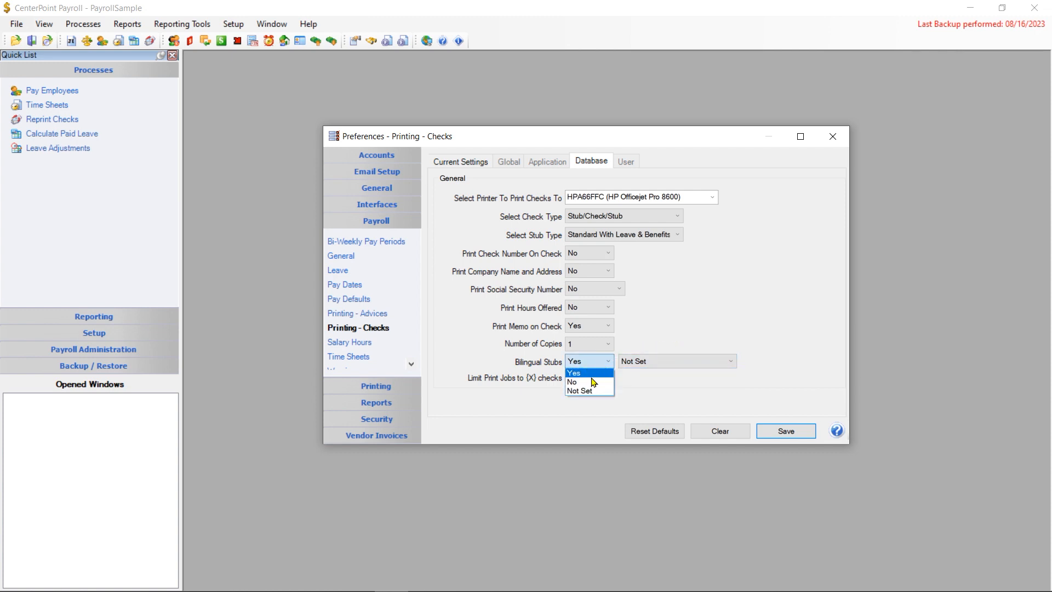
click(594, 382)
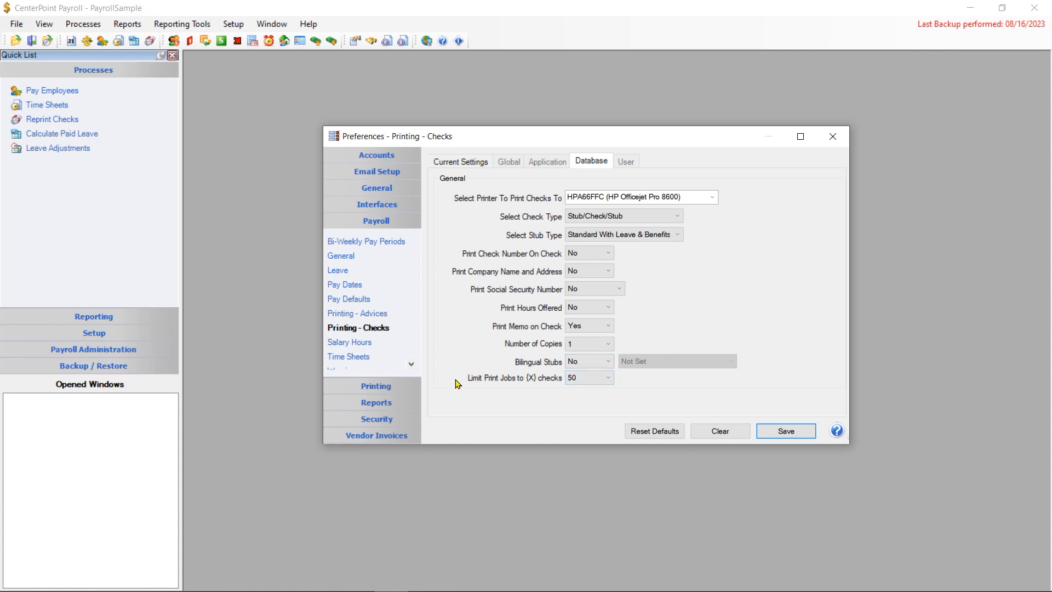
Step: Limit the check print jobs to 50 checks
click(610, 381)
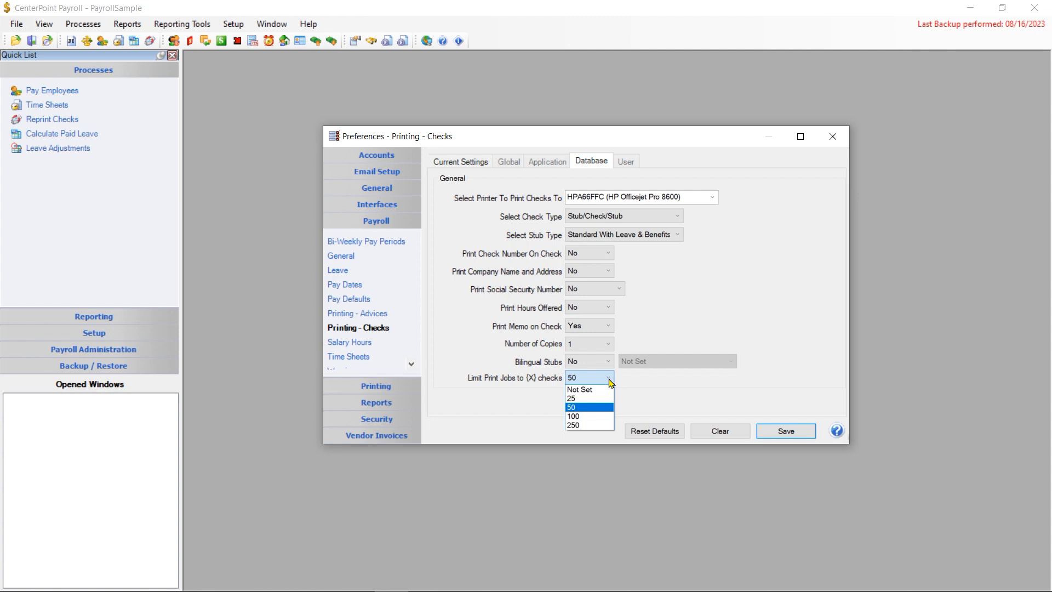
click(589, 409)
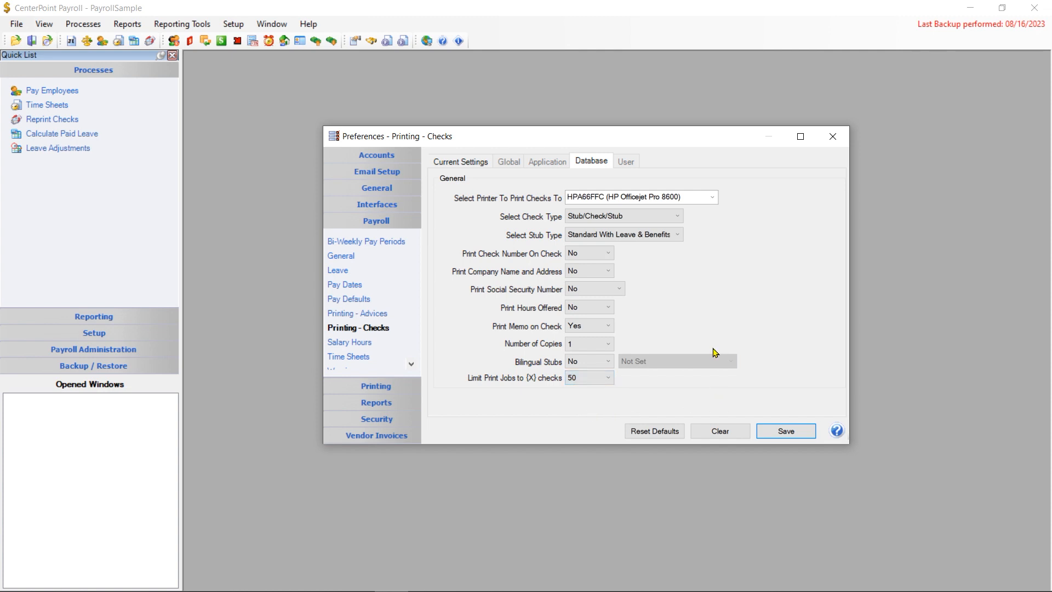
Step: In the payroll advice printing preferences, look at the printer choice and set the advice type to Check/Detail
click(351, 314)
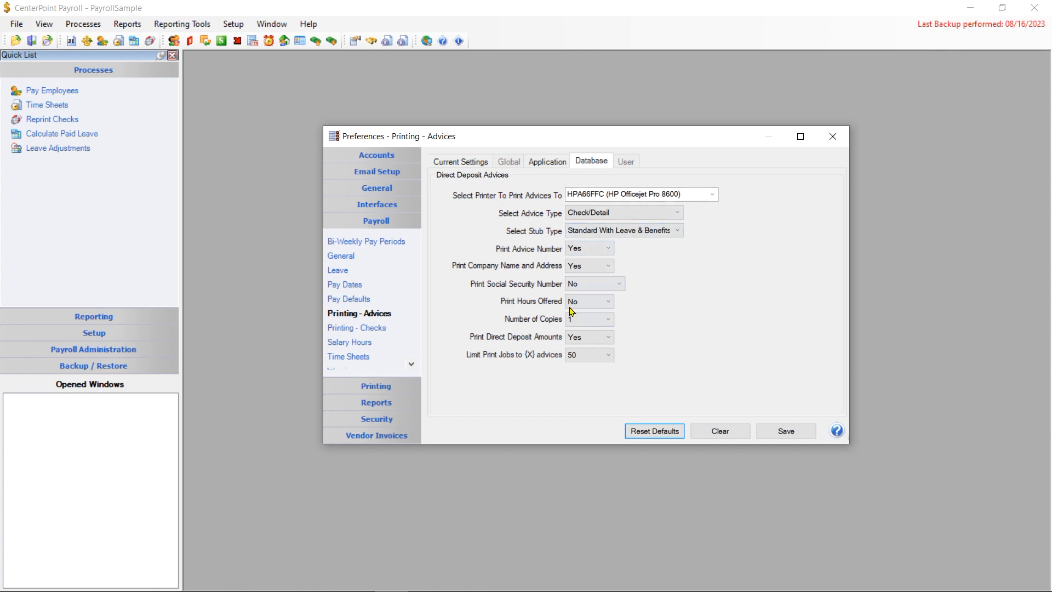
click(713, 195)
click(712, 196)
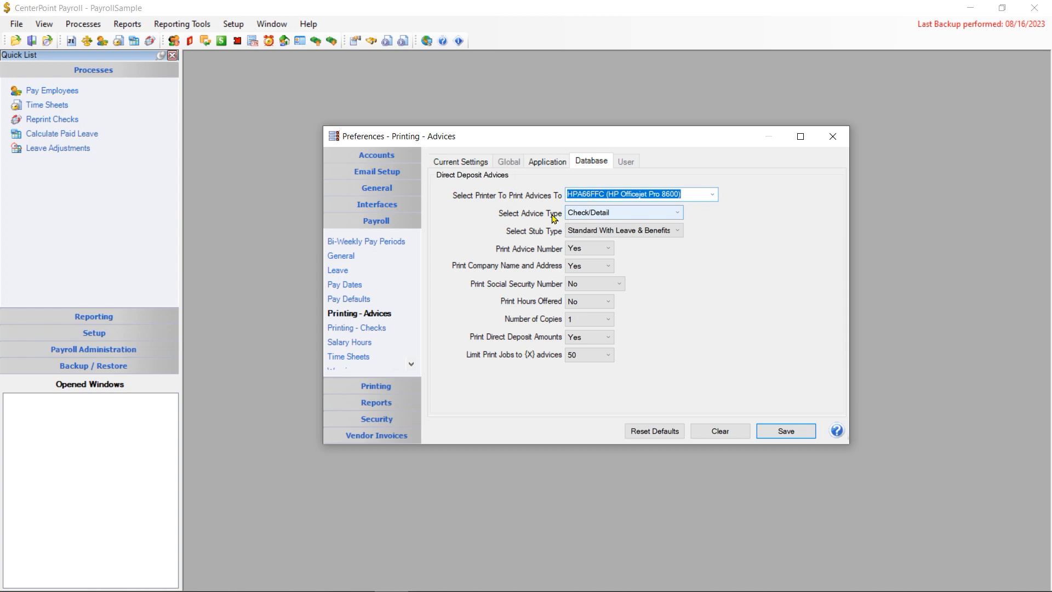
click(678, 213)
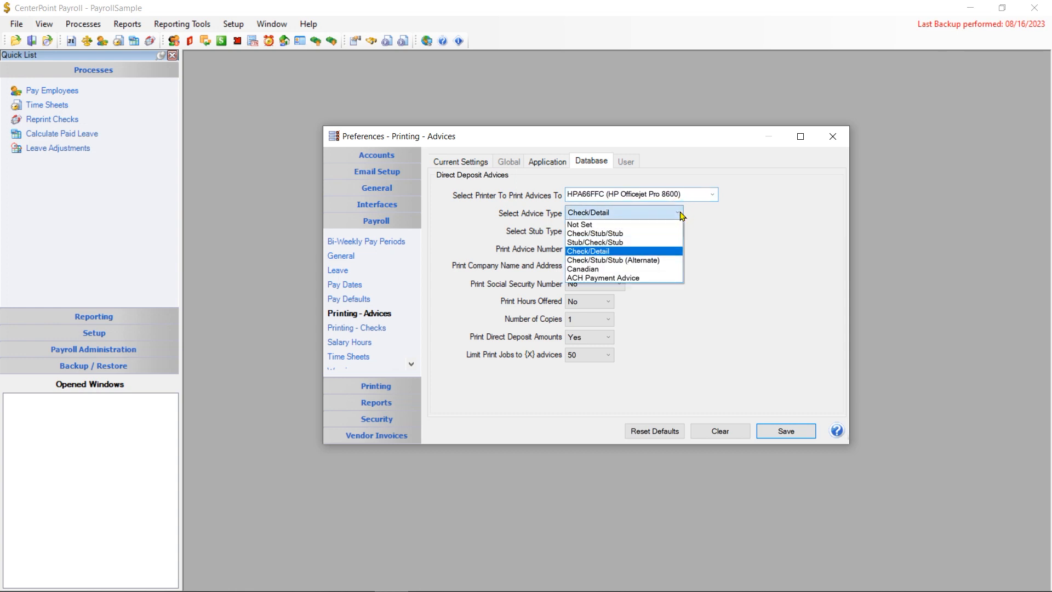
click(622, 253)
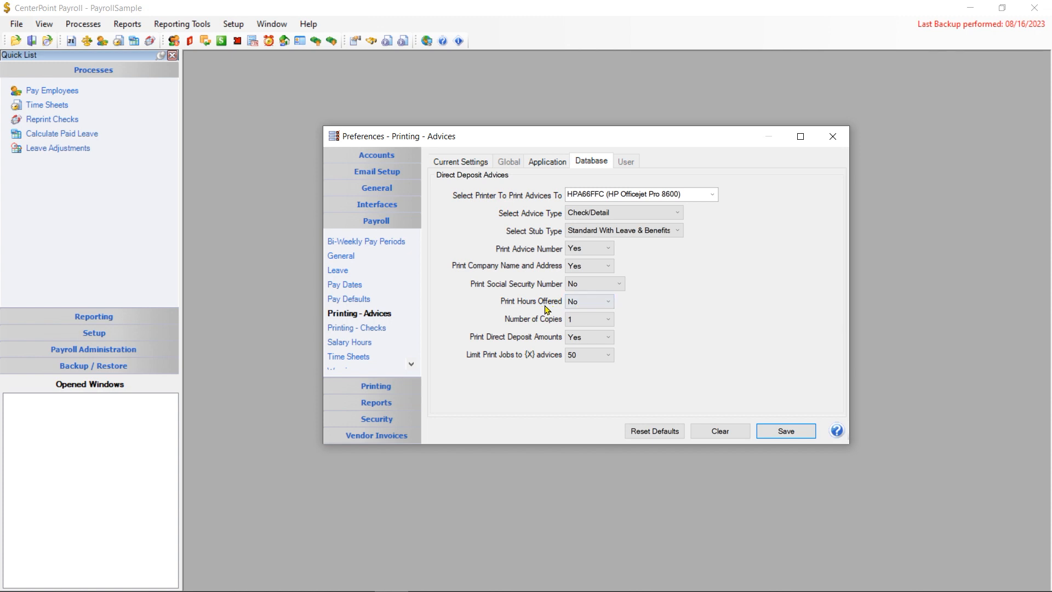
Step: View the choices for printing hours offered on advices and set Print Direct Deposit Amounts to No
click(606, 302)
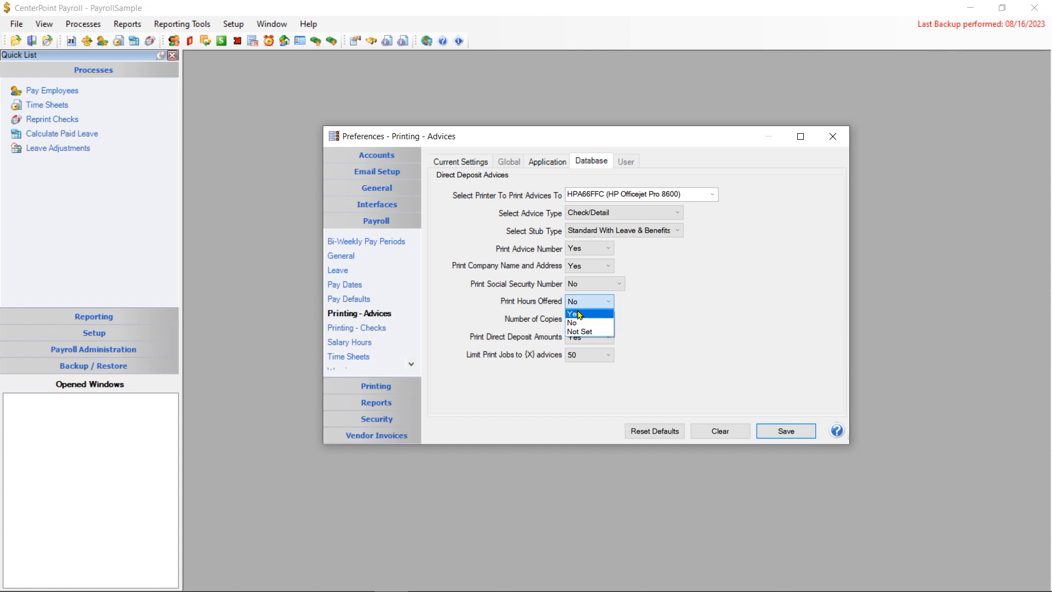
click(591, 303)
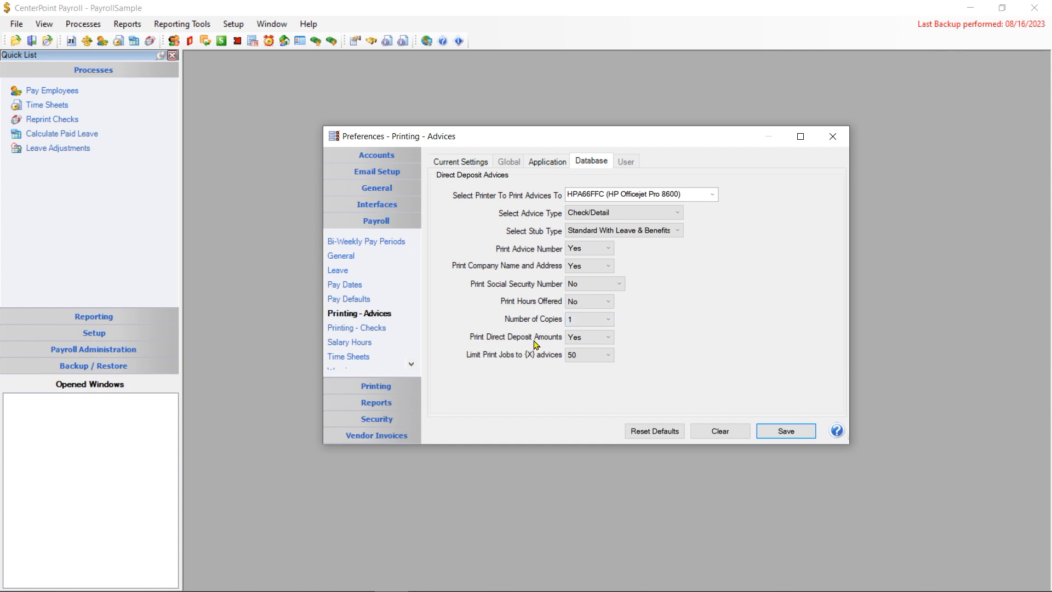
click(580, 340)
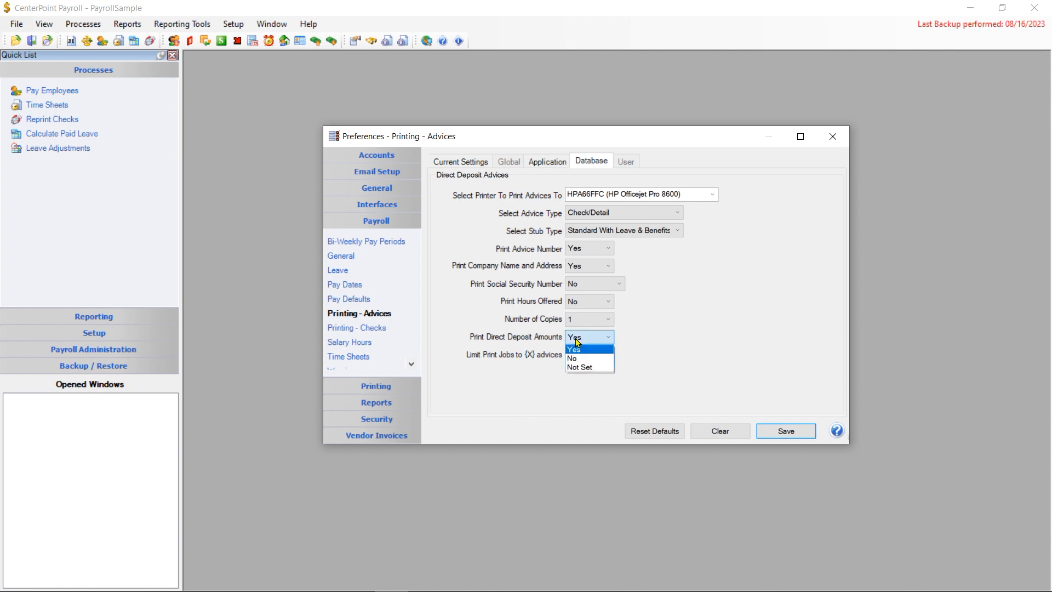
click(579, 358)
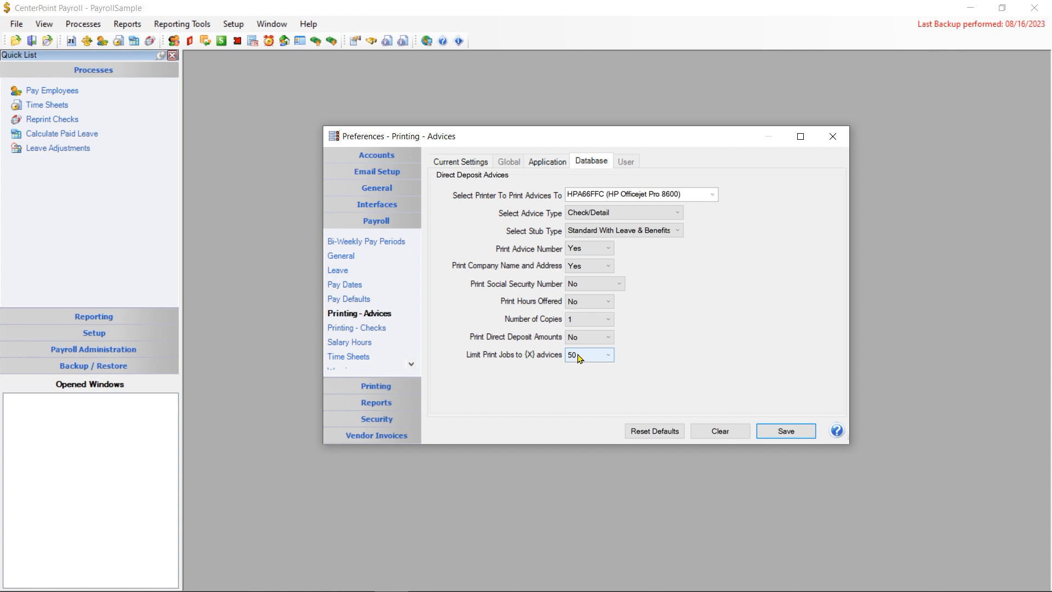
Step: Set Print Direct Deposit Amounts to Yes, limit advice print jobs to 50, and save the advice printing preferences
click(580, 338)
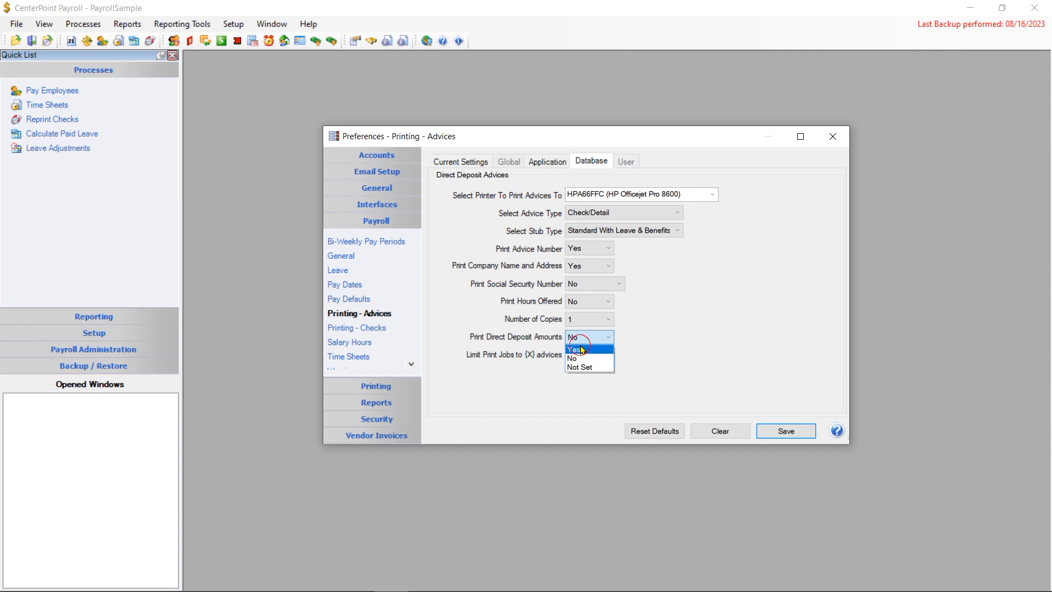
click(582, 349)
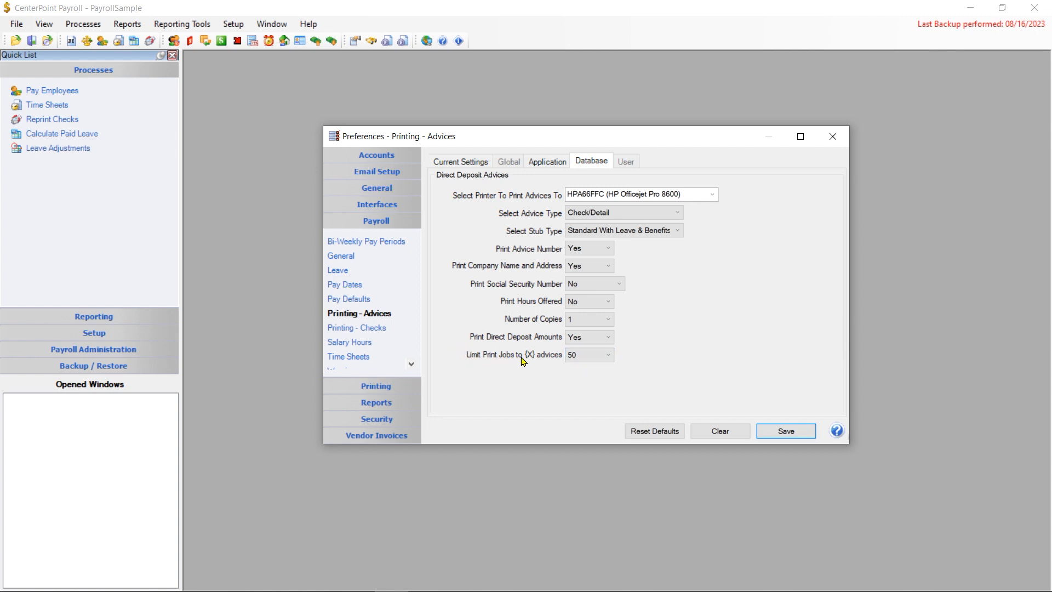
click(601, 360)
click(588, 386)
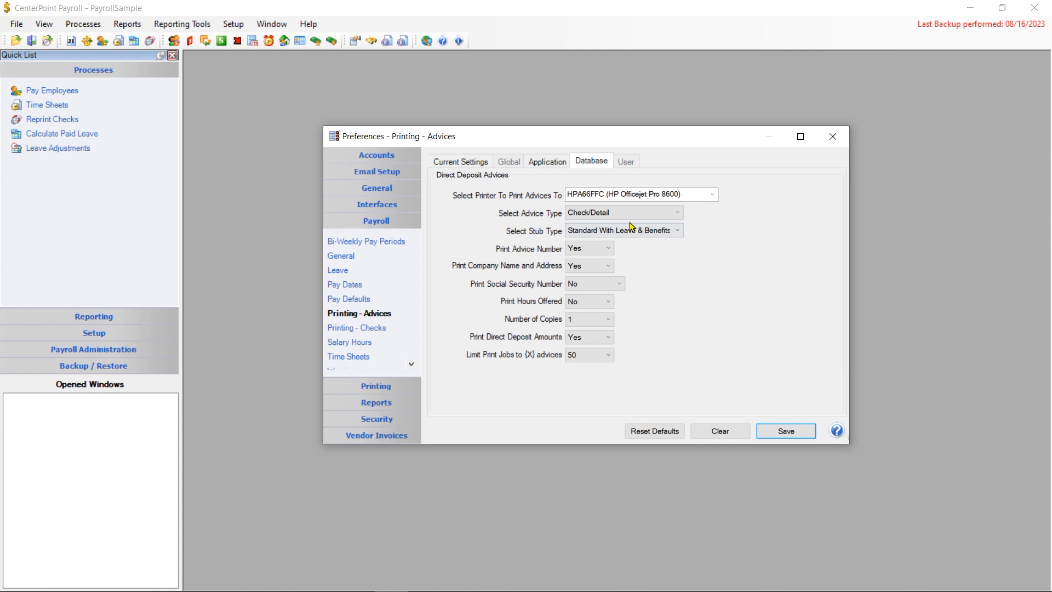
click(787, 430)
Step: Examine the year and pay period count entered in the payroll bi-weekly pay period preferences
click(357, 243)
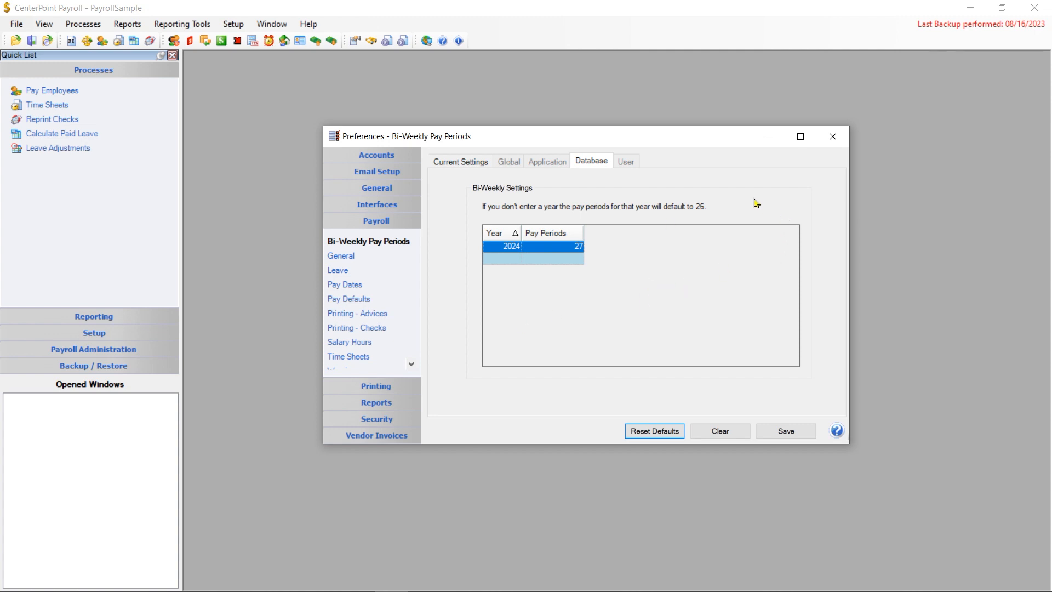
click(504, 248)
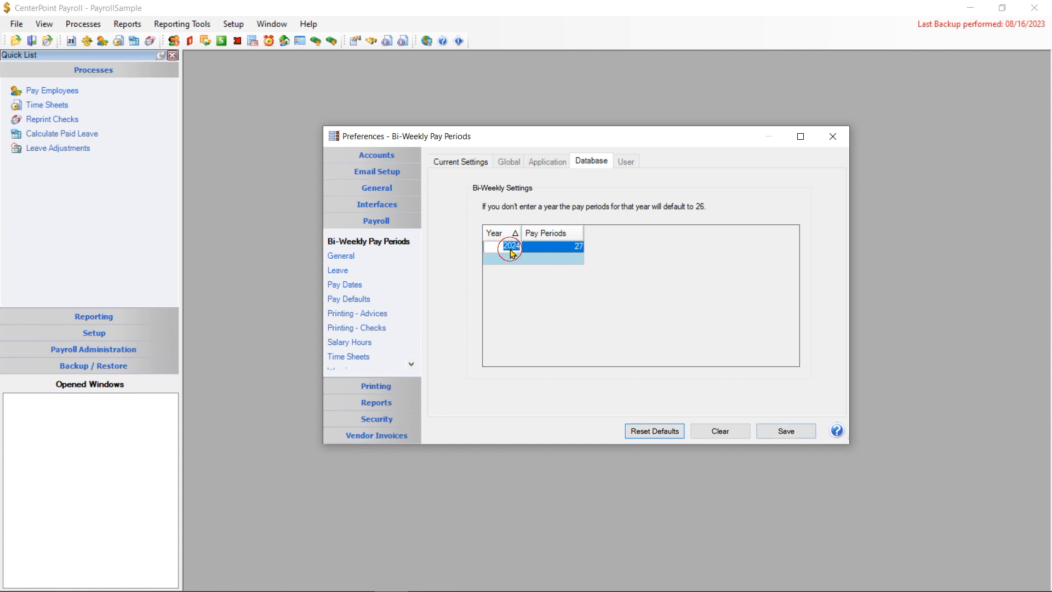
click(565, 248)
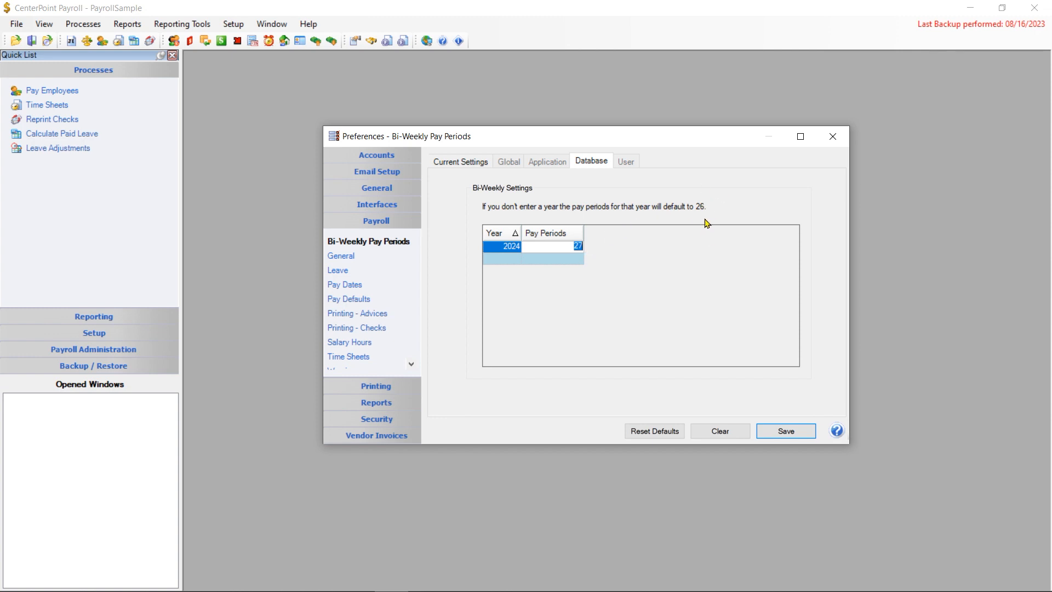
Step: In the general payroll preferences, set the Rate decimal places to 2 and view the decimal choices for Pieces
click(340, 257)
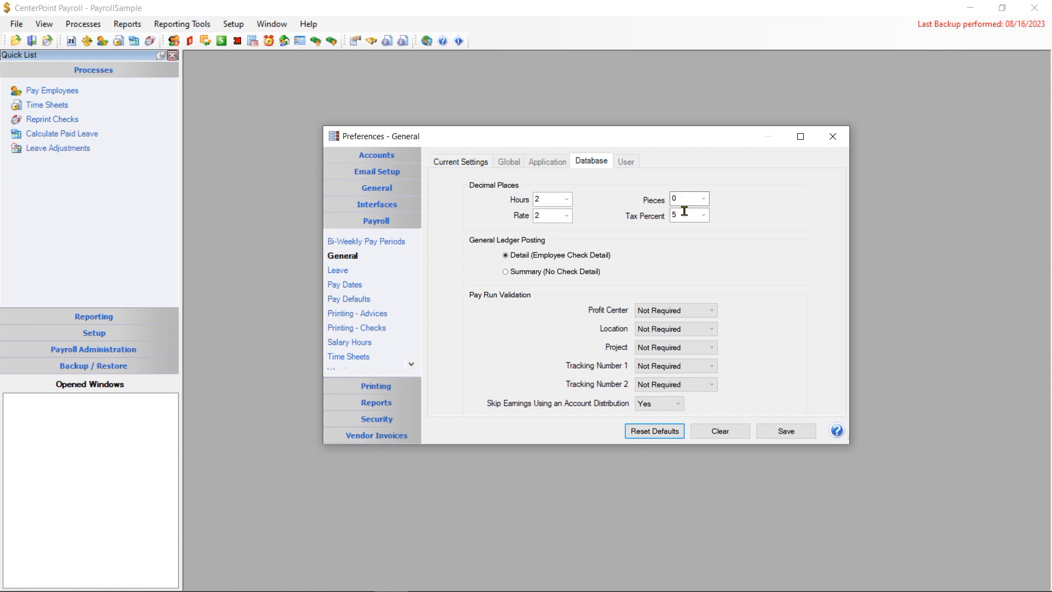
click(566, 217)
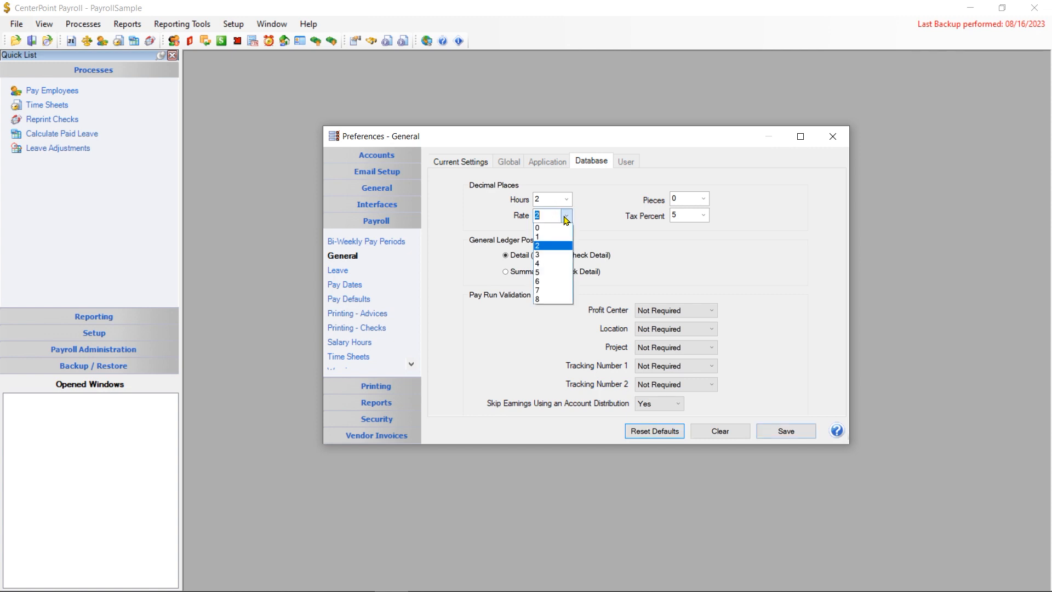
click(540, 245)
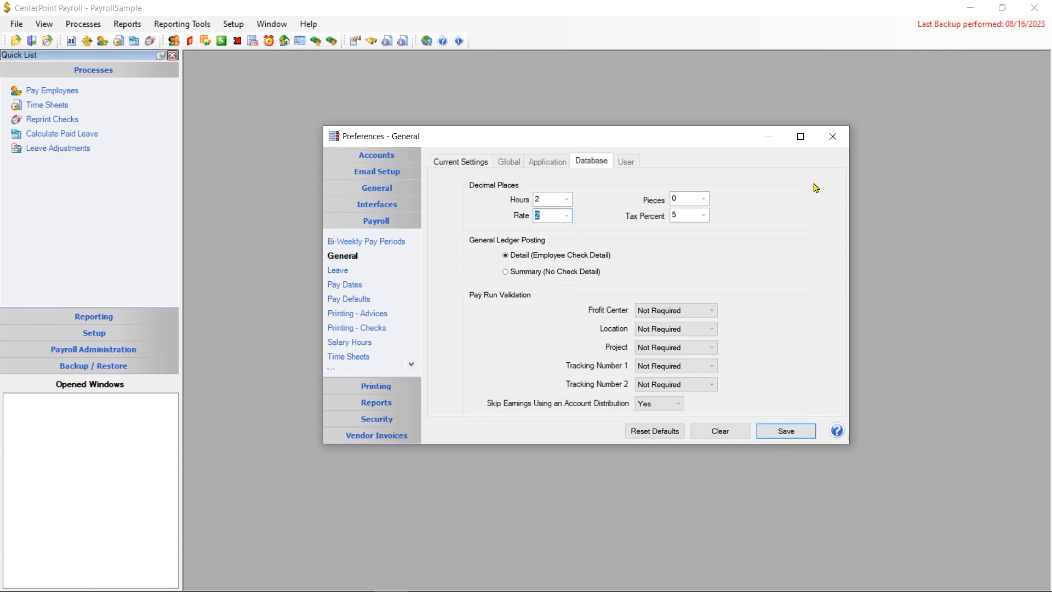
click(704, 200)
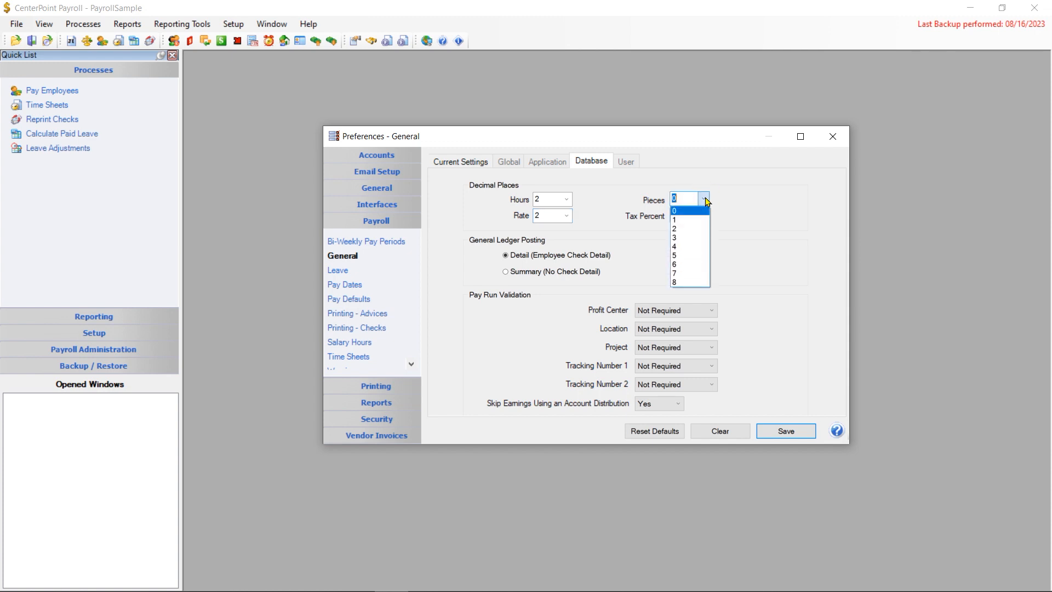
click(705, 200)
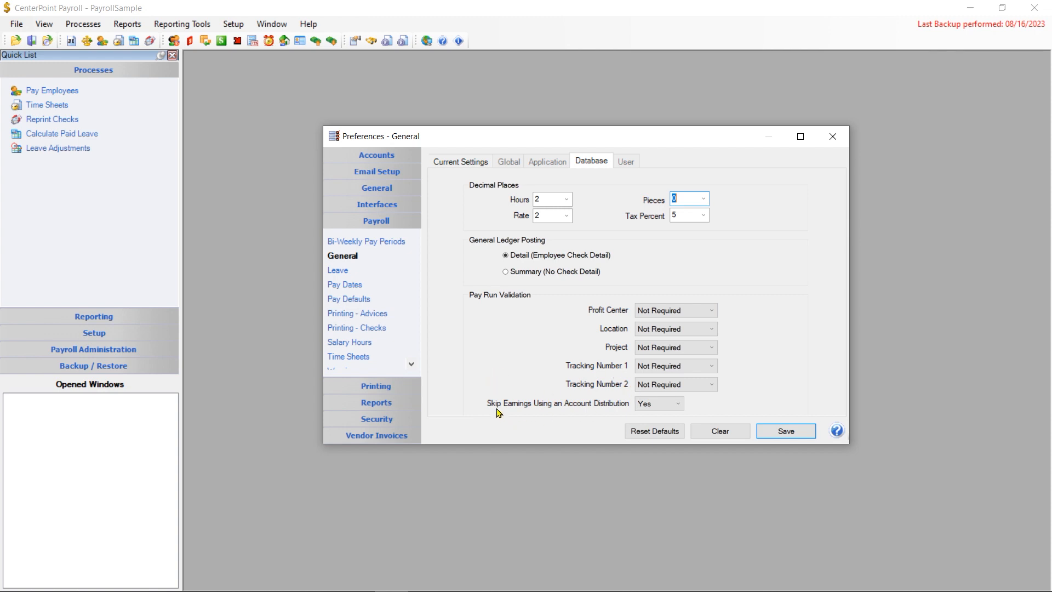
Step: Try Required and Warn If Missing for the Profit Center pay run validation, and return it to Not Required
click(713, 312)
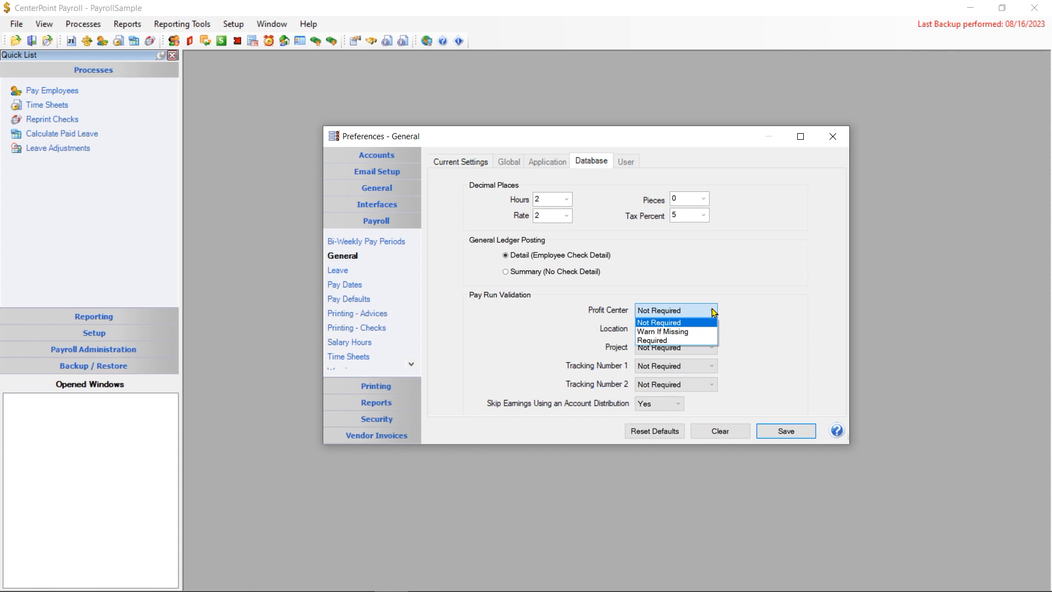
click(696, 340)
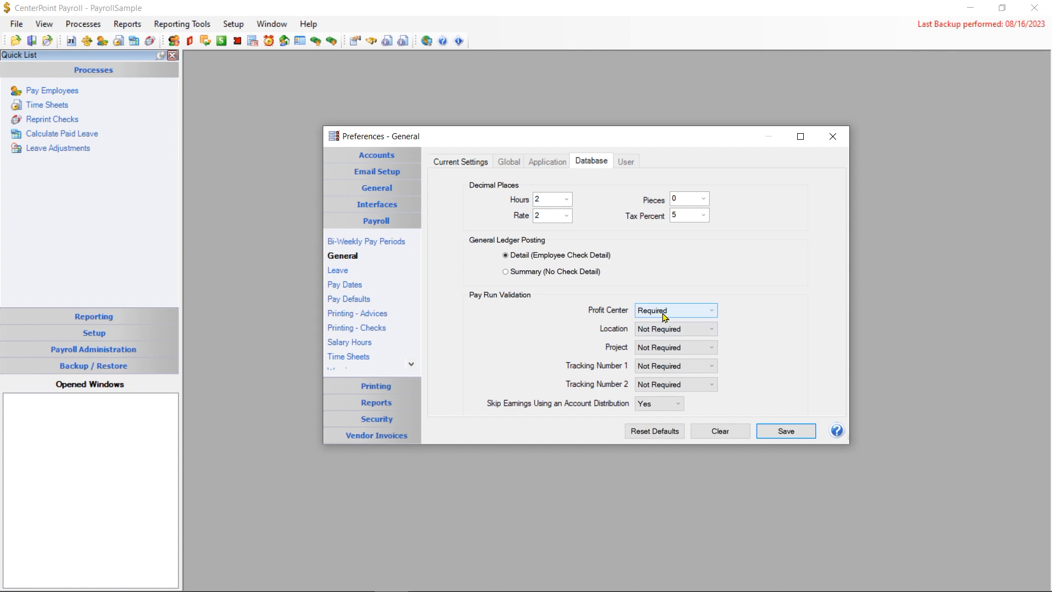
click(712, 311)
click(671, 331)
click(711, 310)
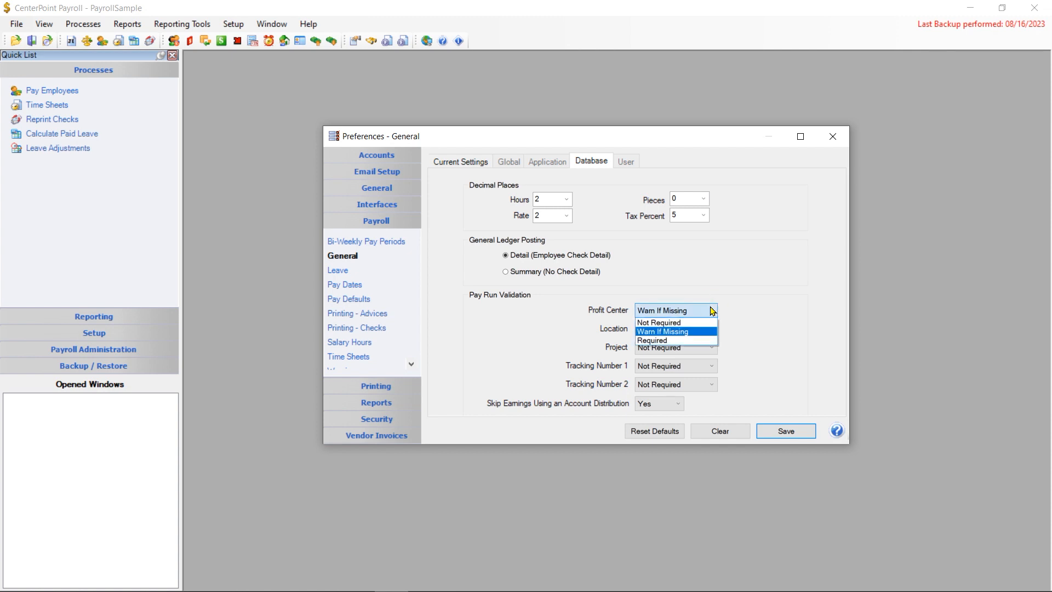
click(674, 322)
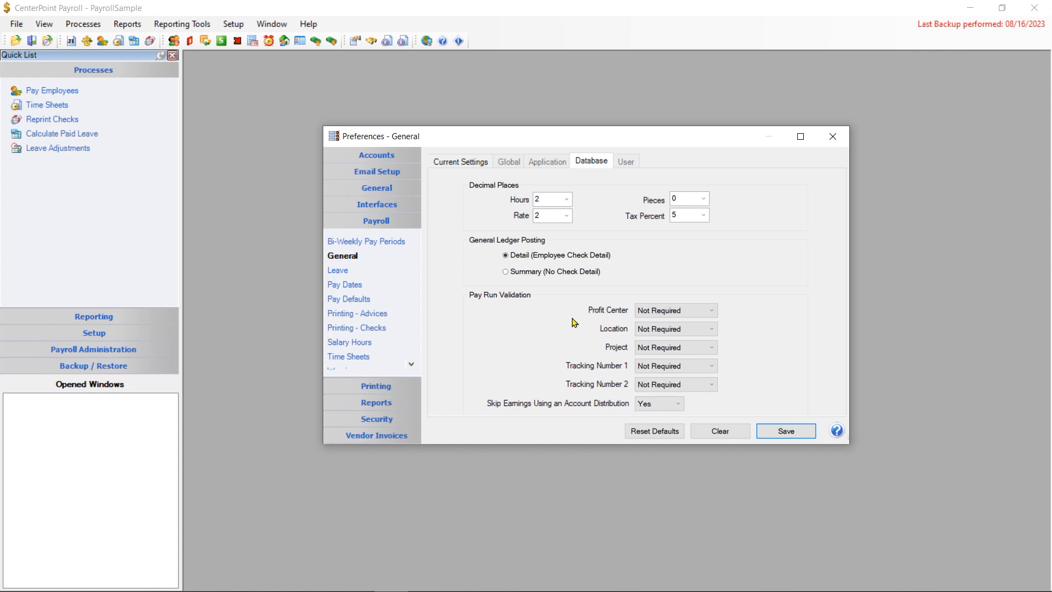
Step: Set the Profit Center pay run validation to Warn If Missing
click(674, 313)
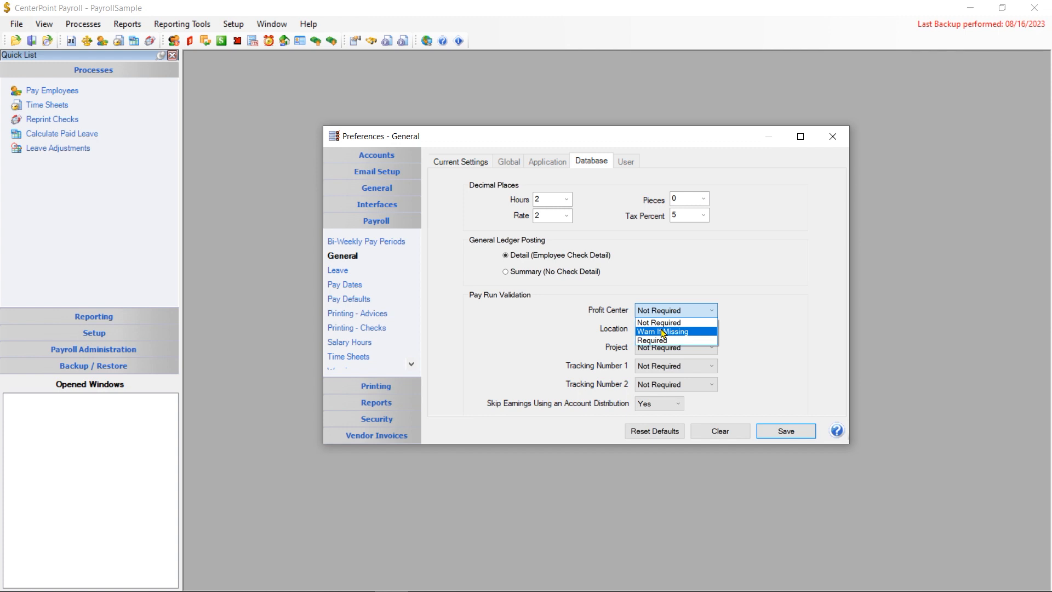
click(663, 332)
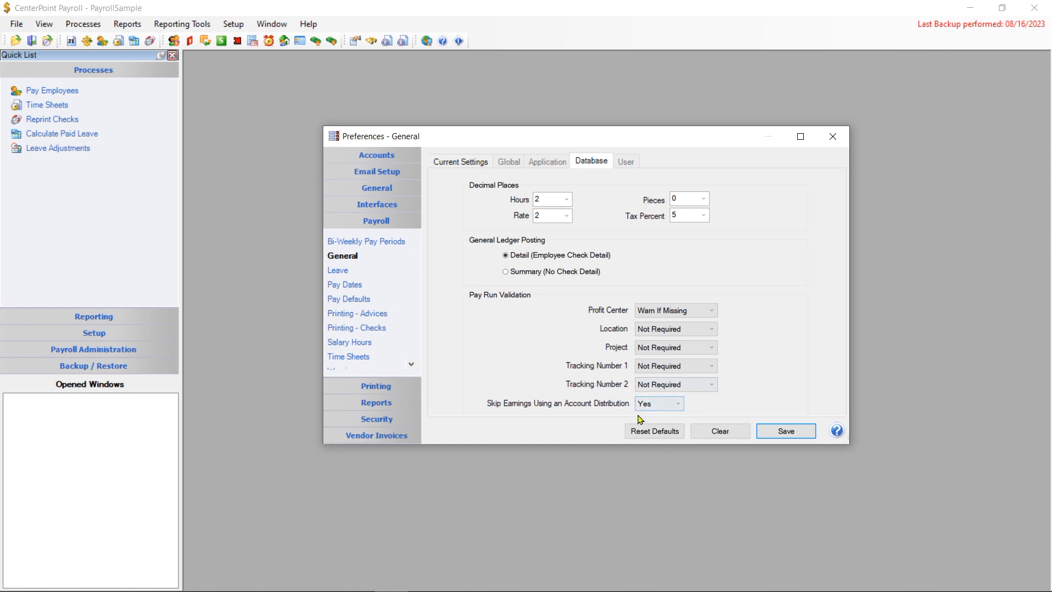
Step: In the leave preferences, try adjusting leave using the "Pay Period To" Date and set it back to Pay Date
click(338, 271)
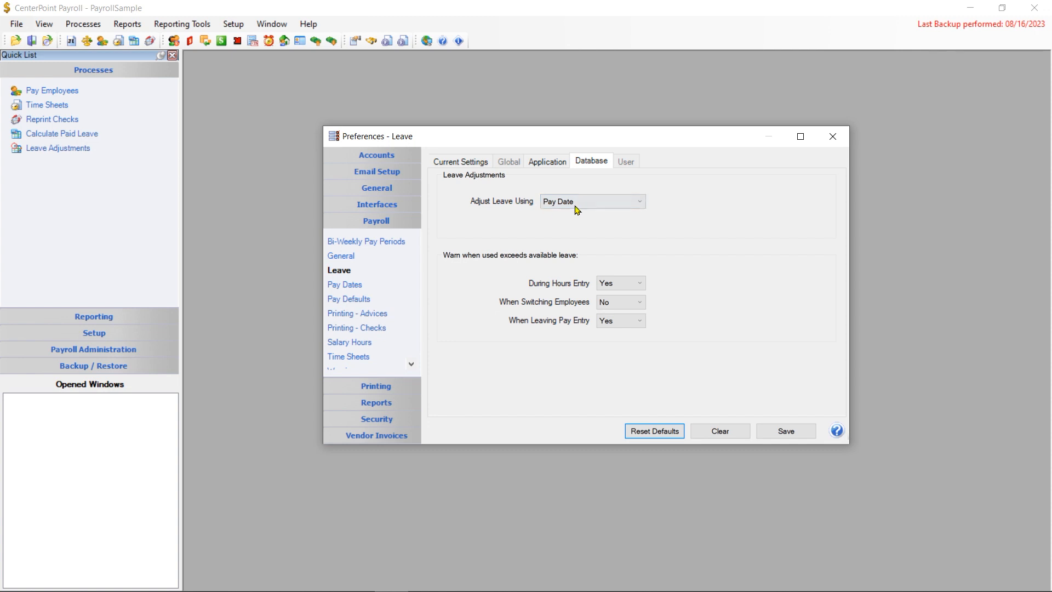
click(640, 202)
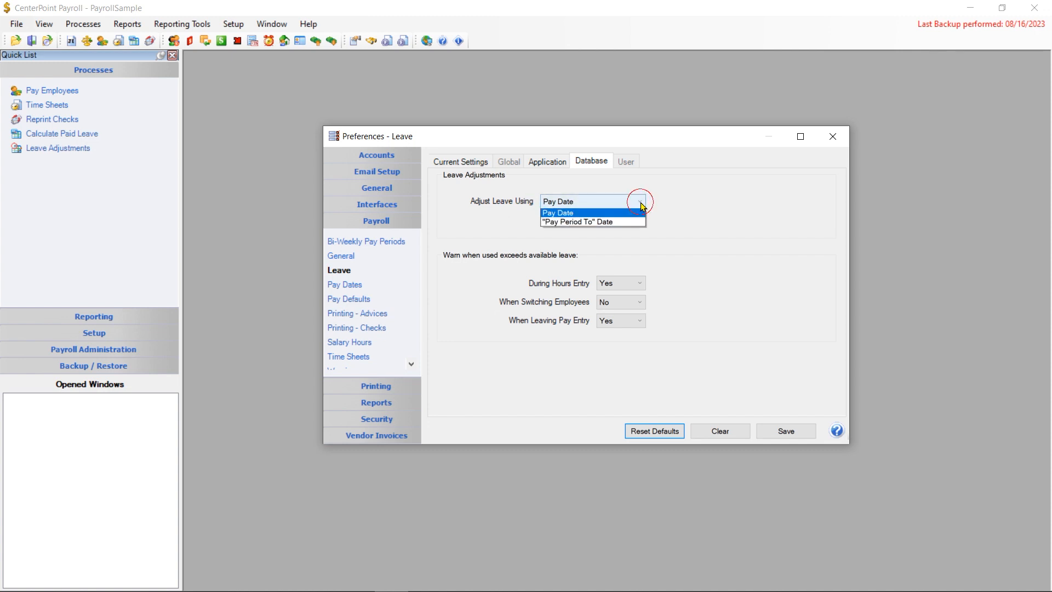
click(591, 230)
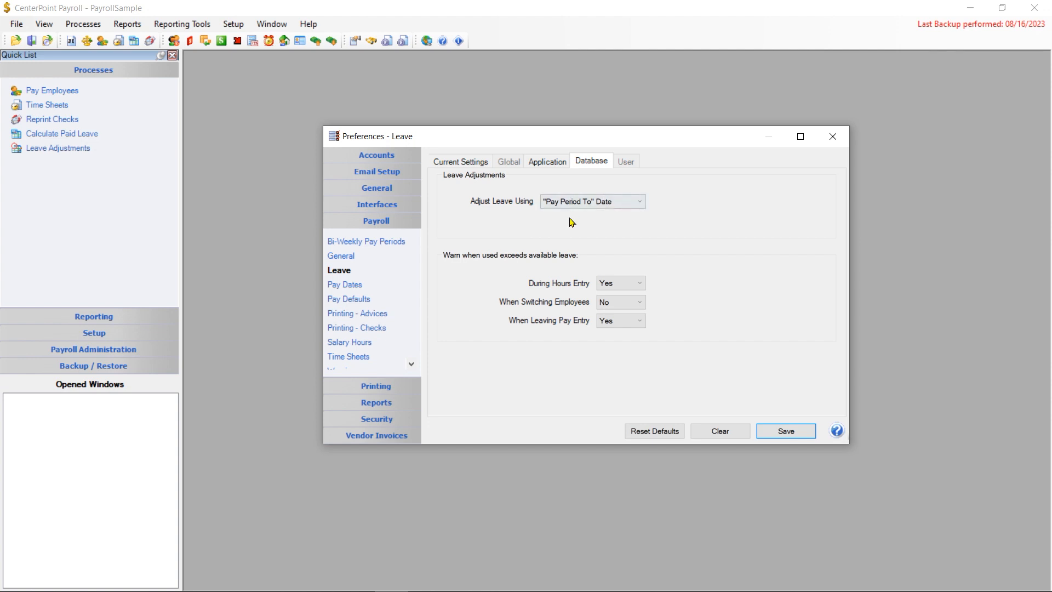
click(631, 202)
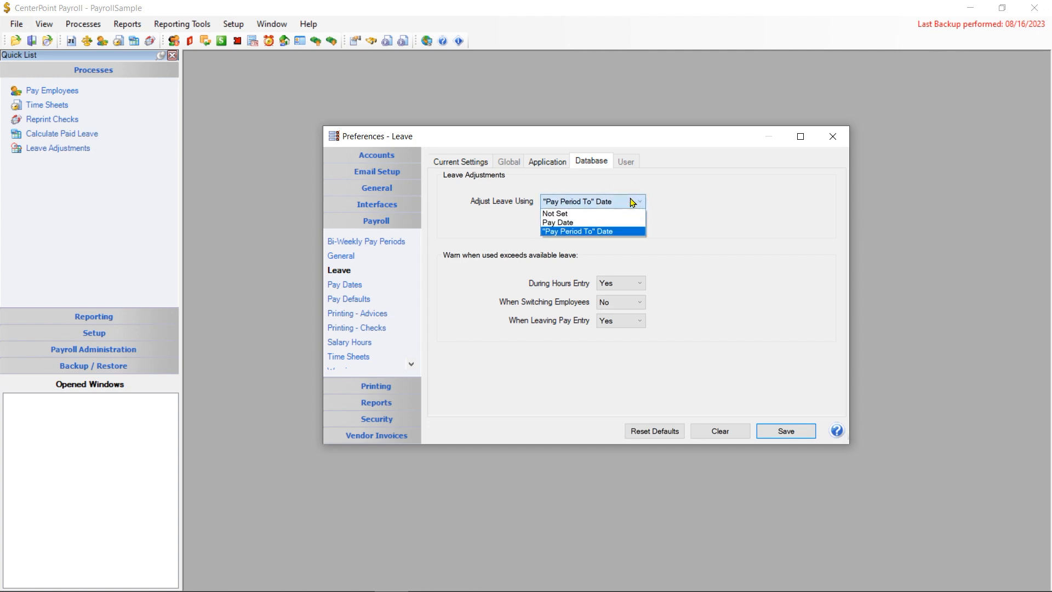
click(590, 222)
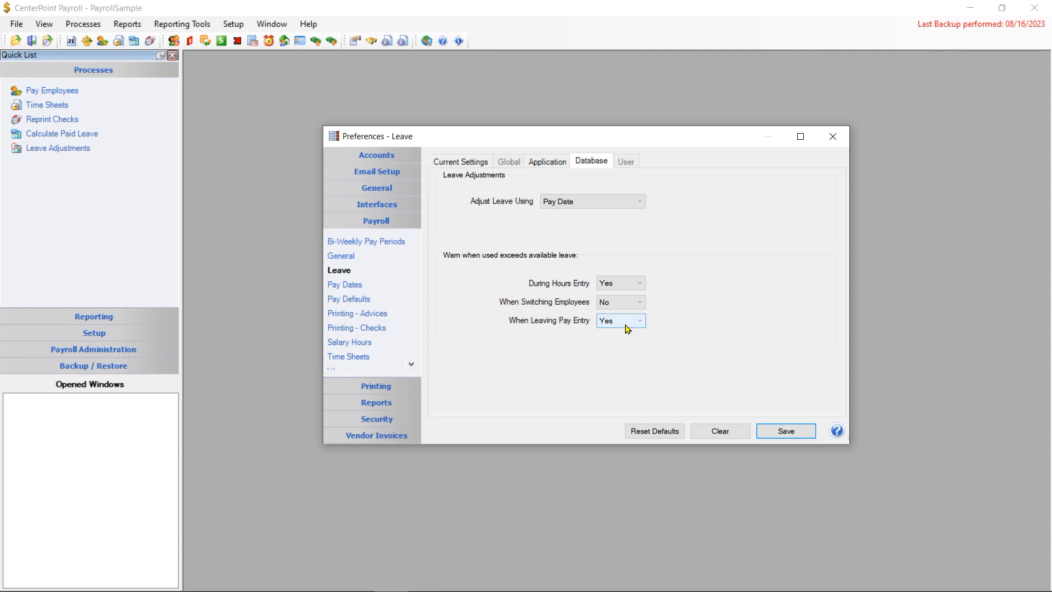
Step: In the pay date preferences, set Use Default Pay Dates to Yes, and view the custom labels in the pay defaults
click(345, 286)
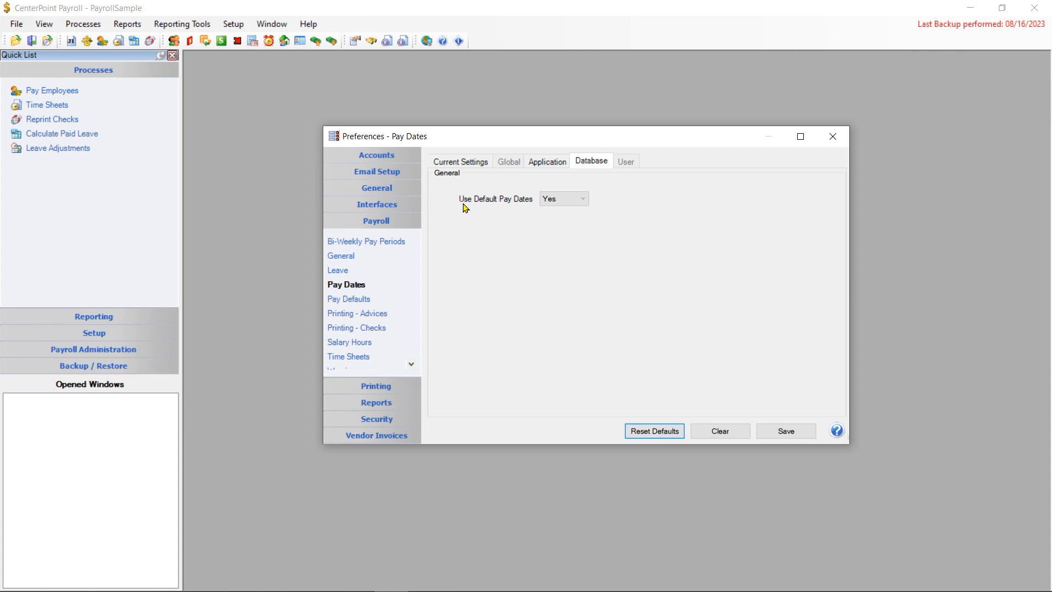
click(559, 202)
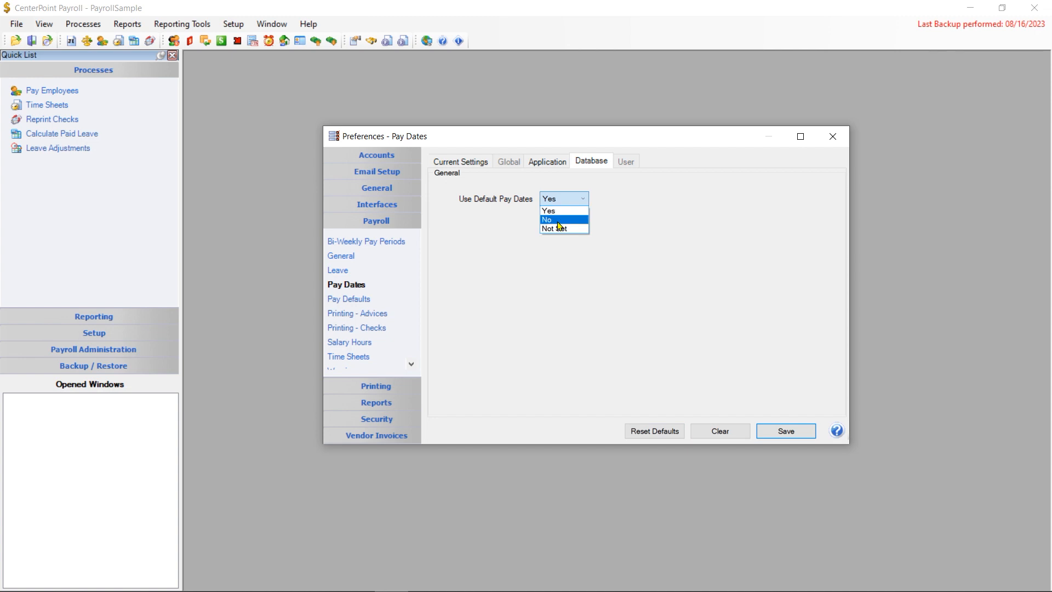
click(564, 210)
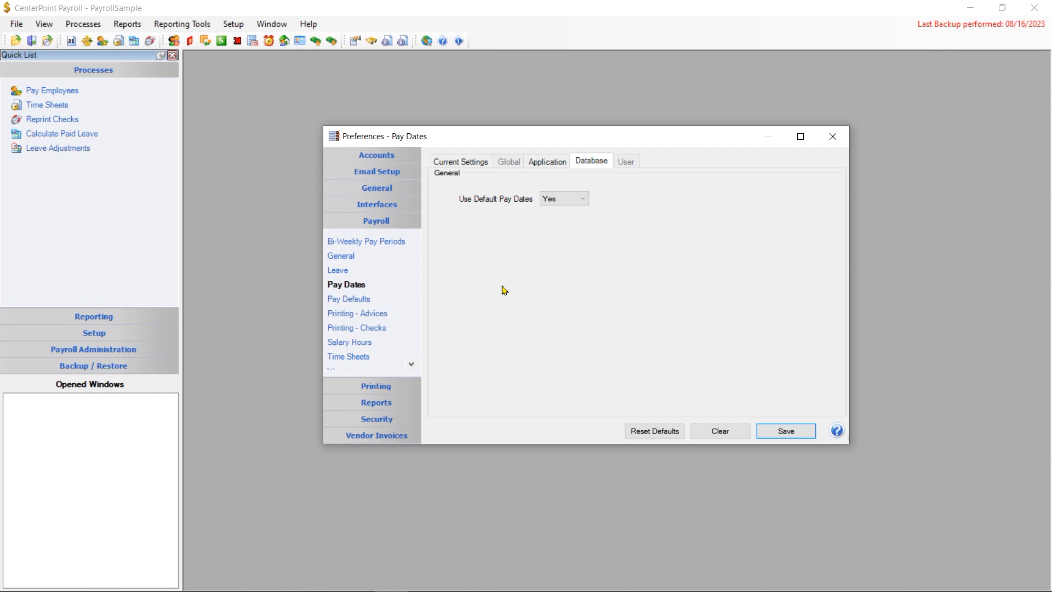
click(334, 302)
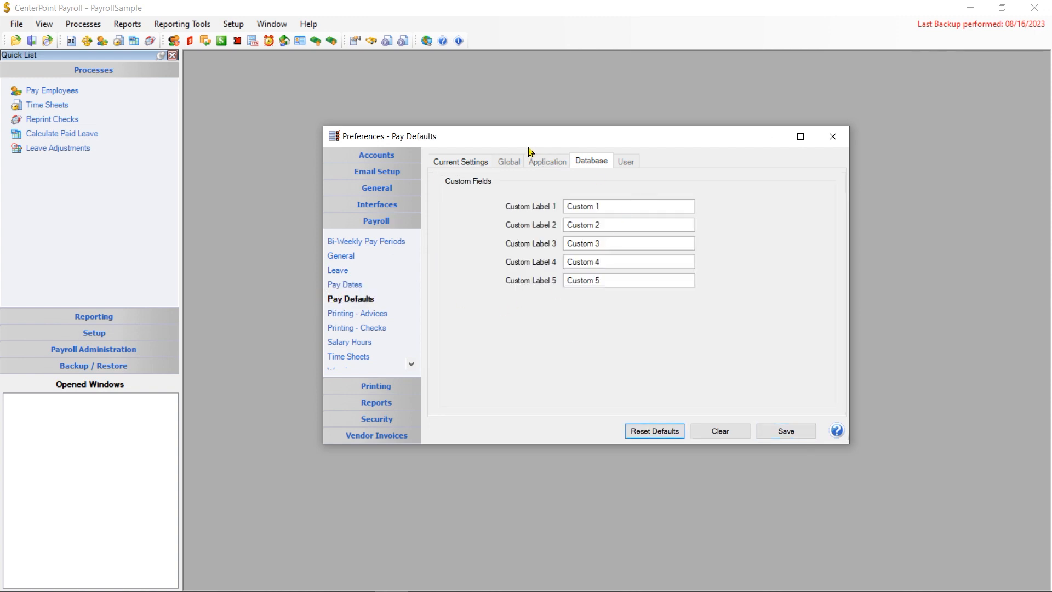
Step: In the salary hours preferences, set Default Hours for Salary Earnings to Yes
click(342, 343)
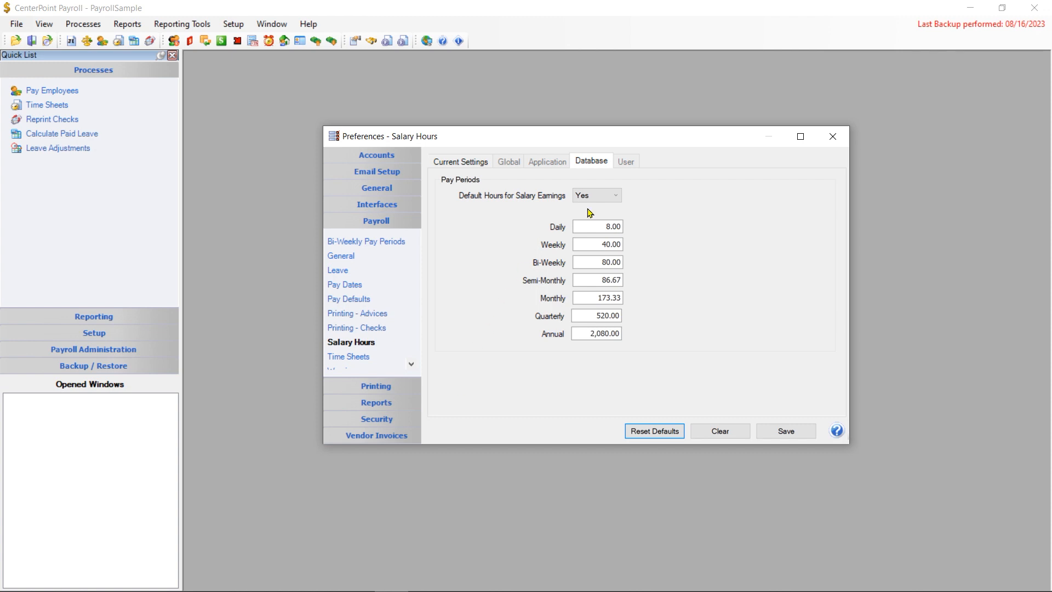
click(618, 198)
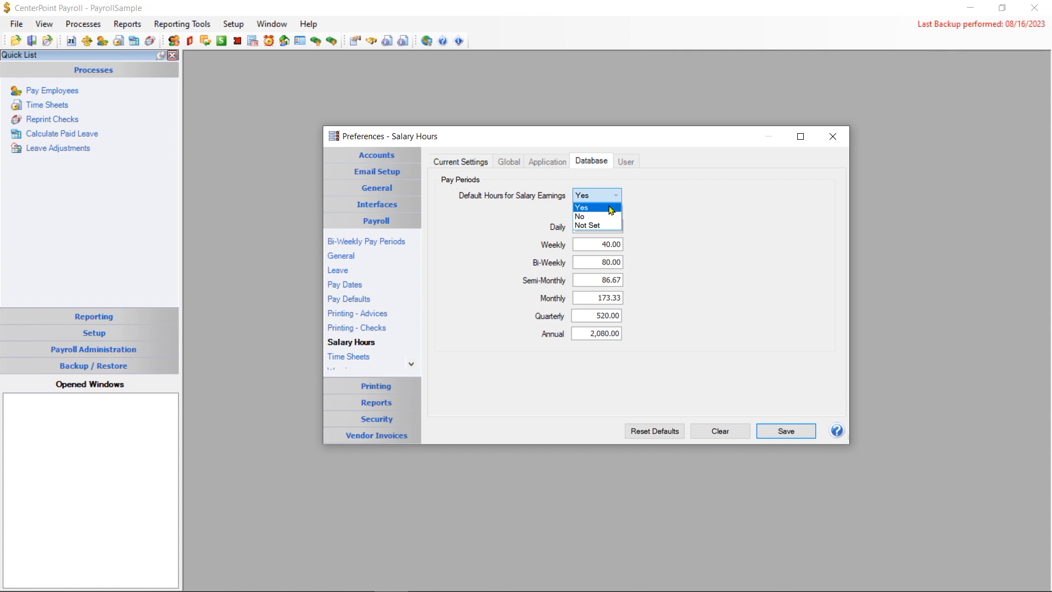
click(611, 208)
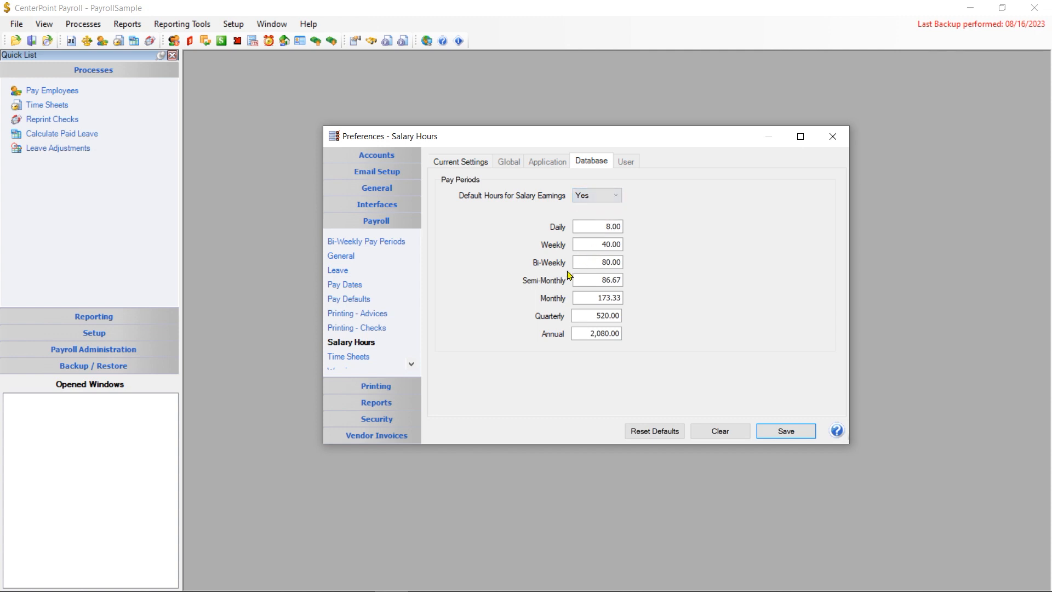
Step: Try 35 as the weekly default salary hours and set the weekly value back to 40
click(592, 262)
click(579, 245)
text(35)
key(Tab)
click(598, 242)
text(40)
key(Tab)
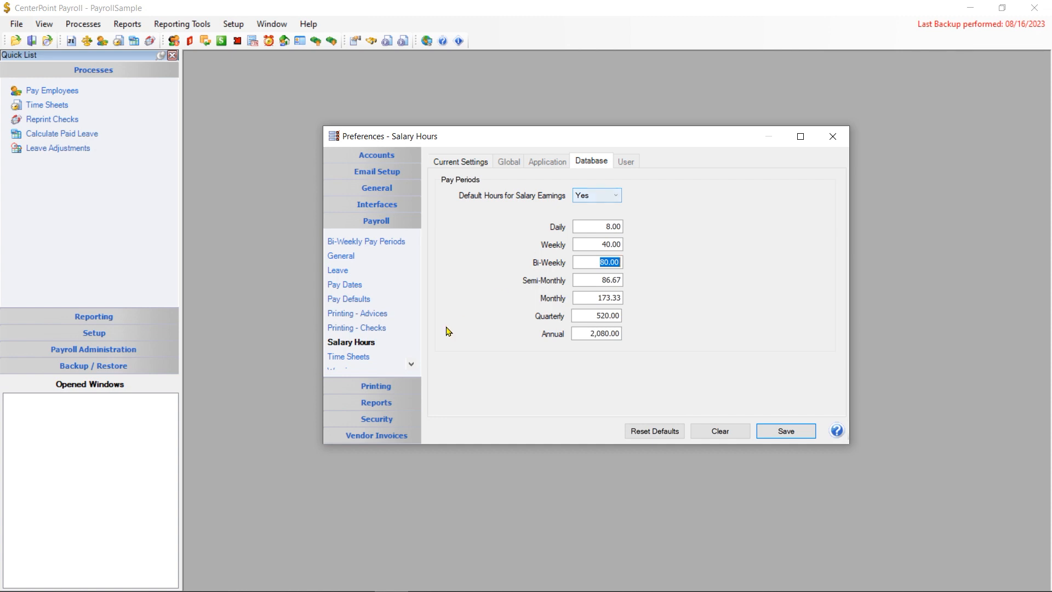
Step: In the time sheet preferences, set the time format to Military and view the choices for Hide Simple Overtime Calculation
click(348, 359)
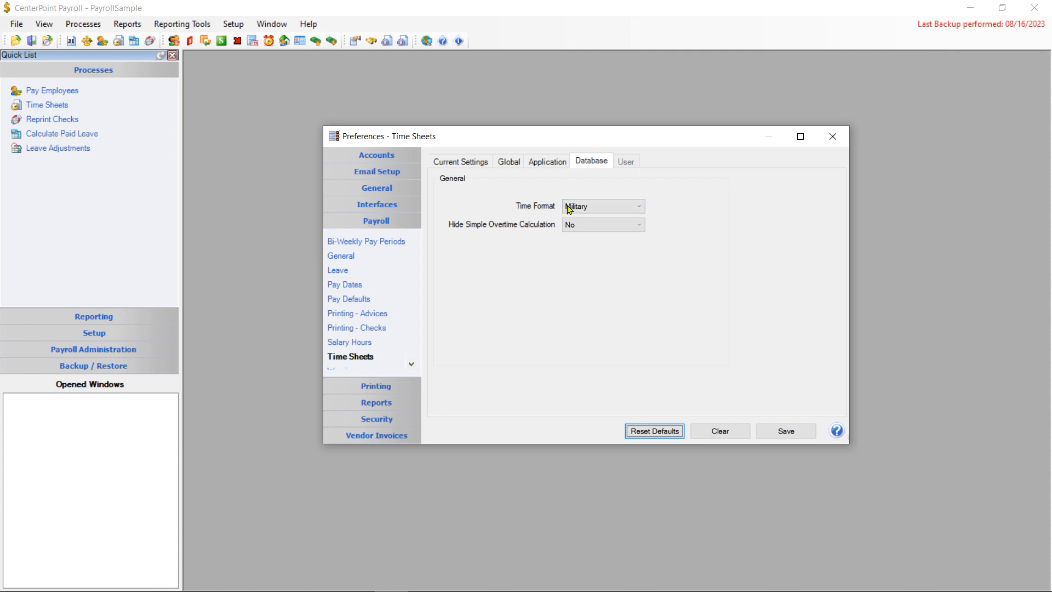
click(599, 208)
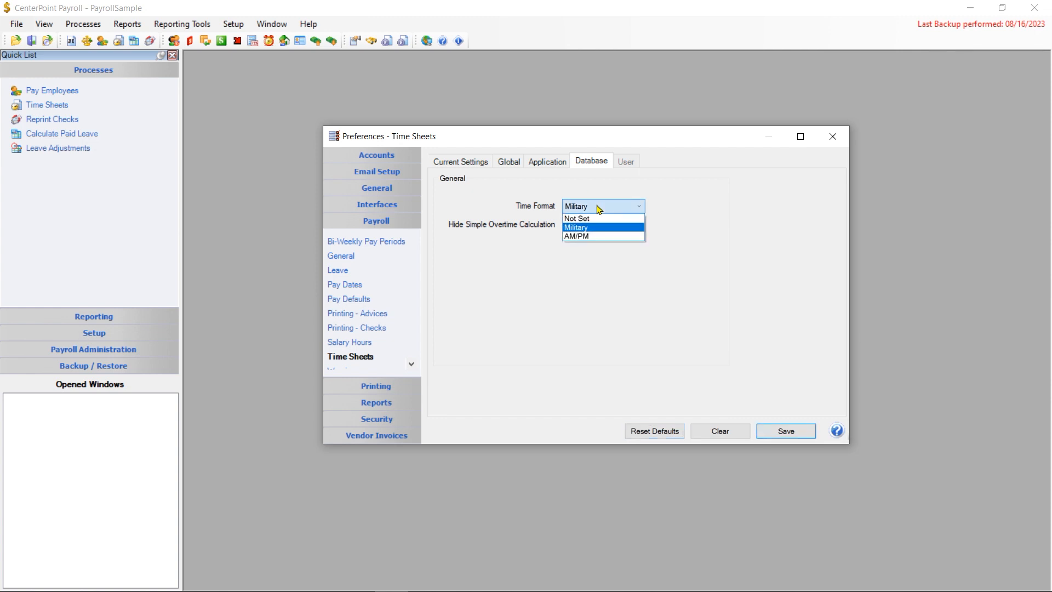
click(577, 227)
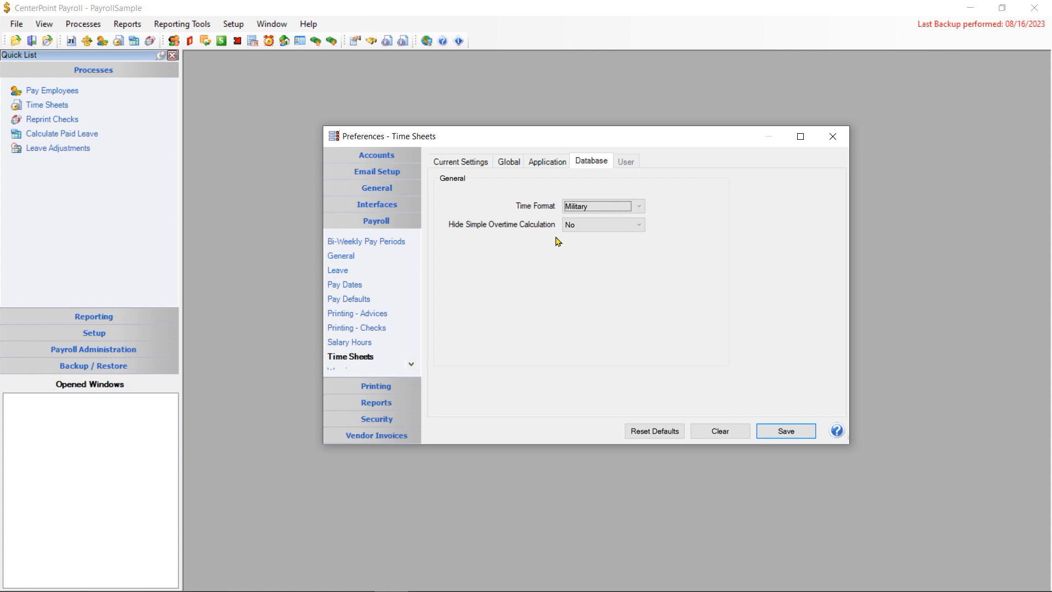
click(605, 228)
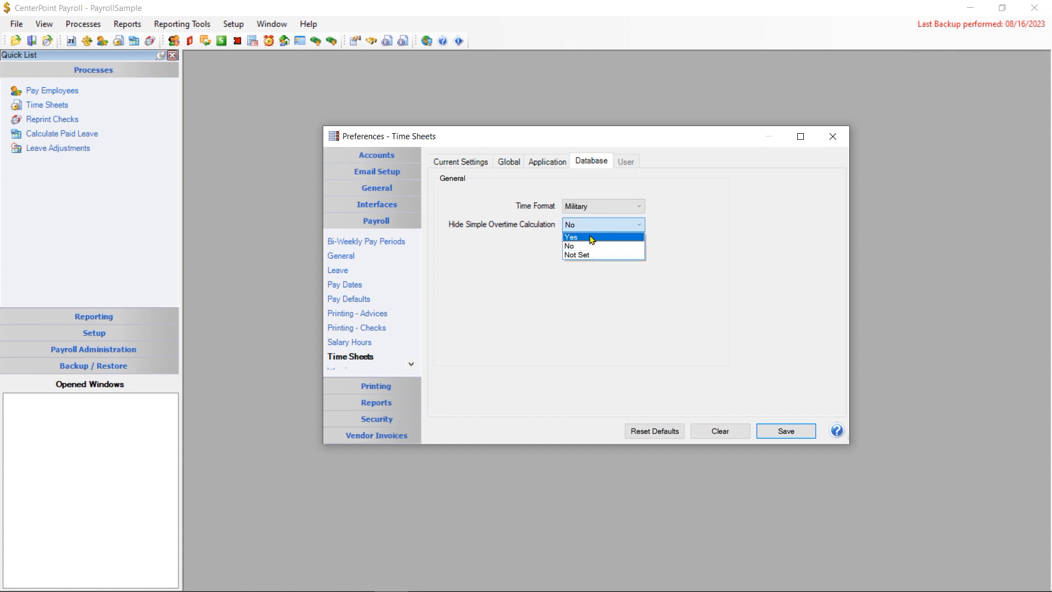
click(580, 225)
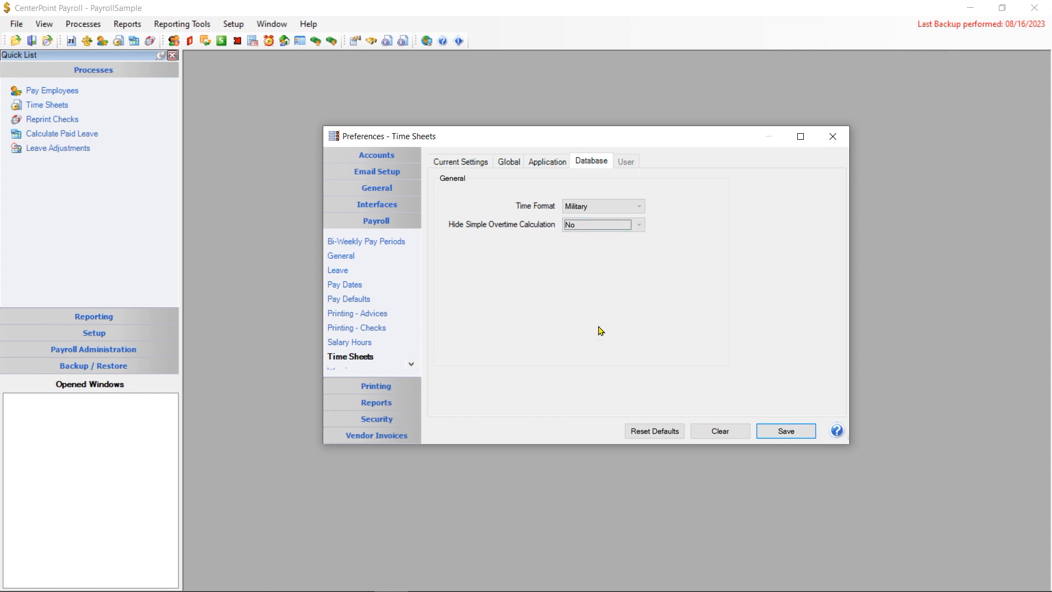
Step: In the application-level payroll warnings preferences, set the warnings for employees with no Tax State and no SUTA State configured to Yes
click(410, 364)
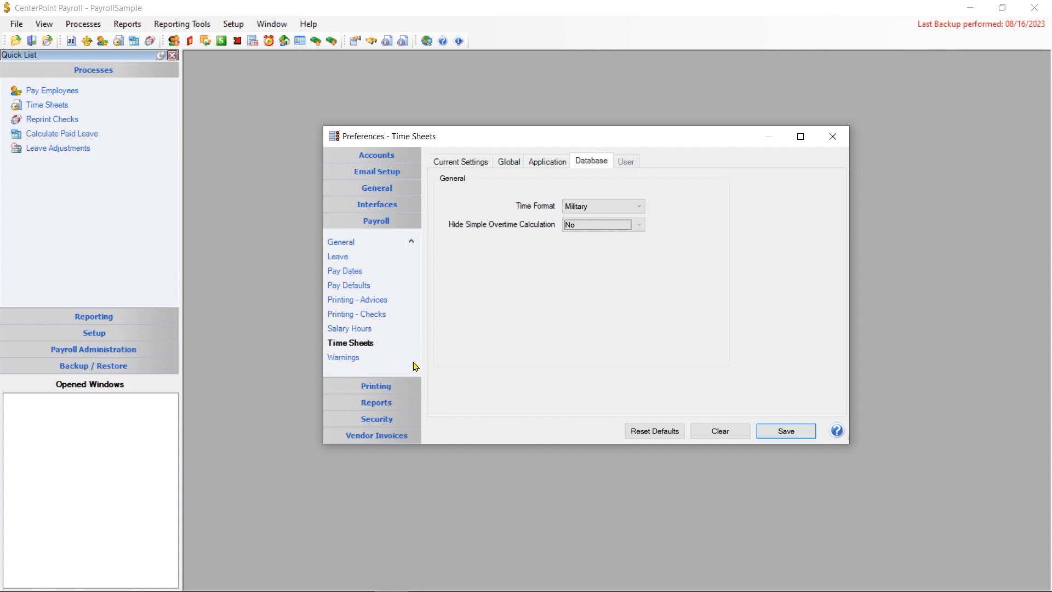
click(341, 358)
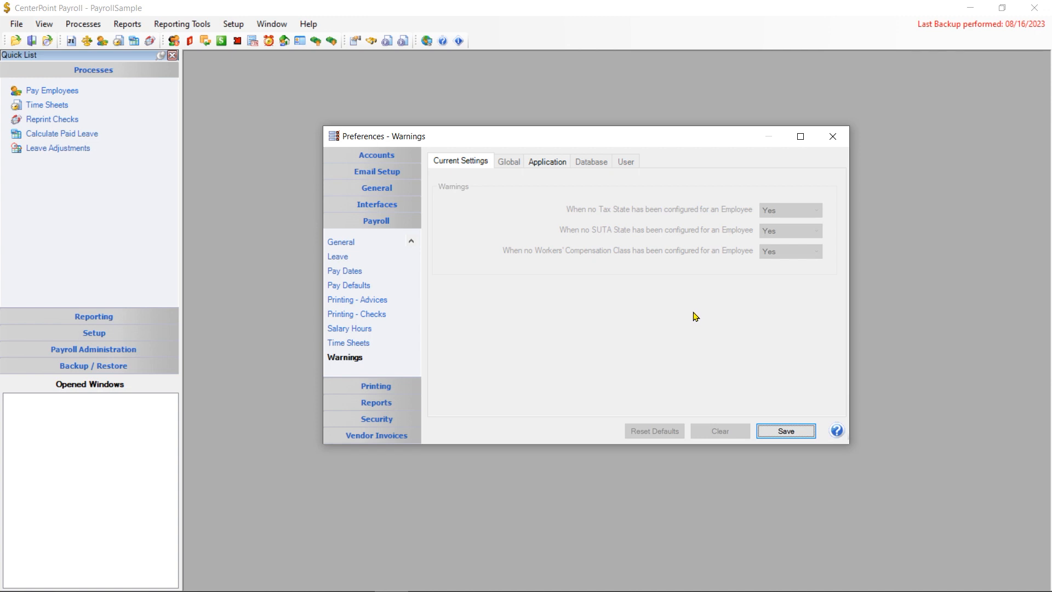
click(550, 162)
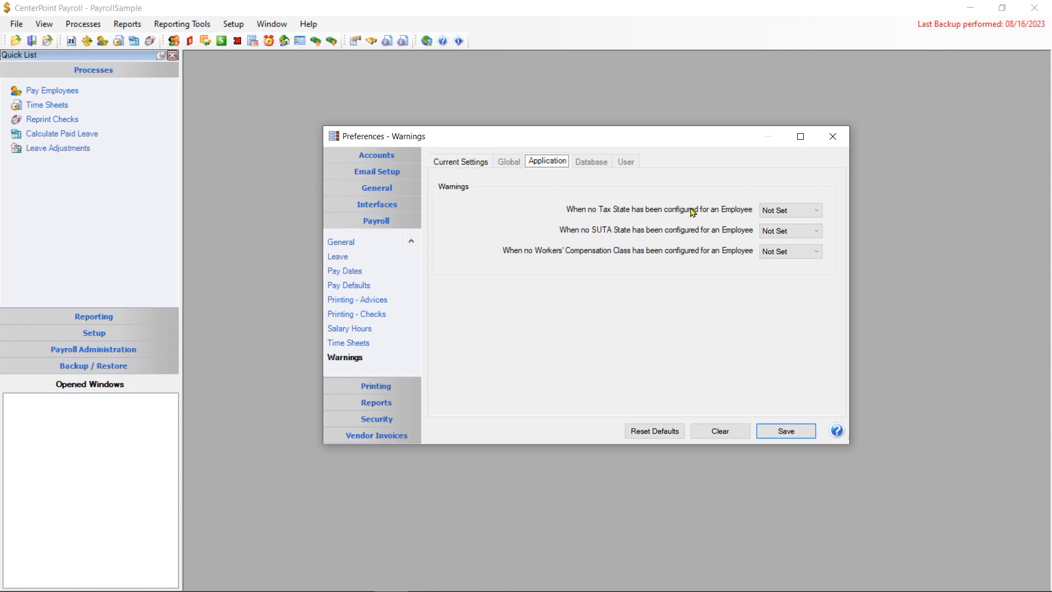
click(797, 214)
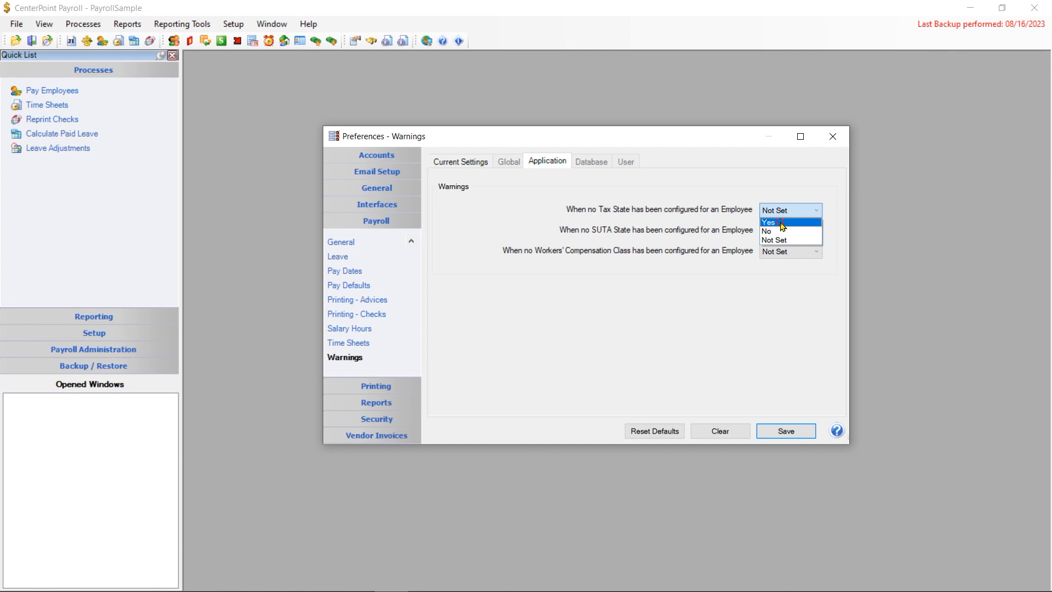
click(782, 223)
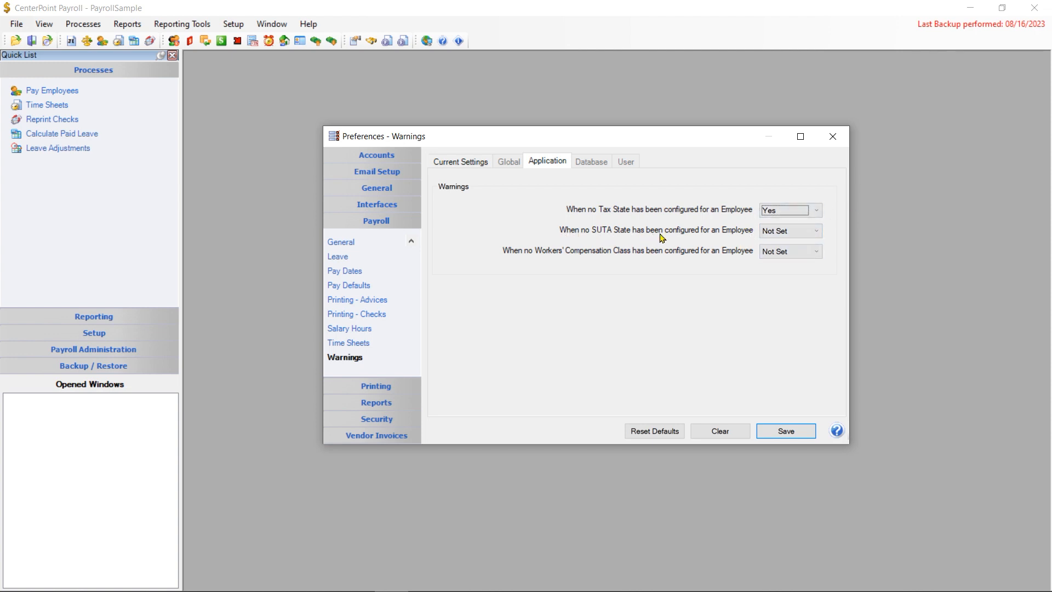
click(777, 239)
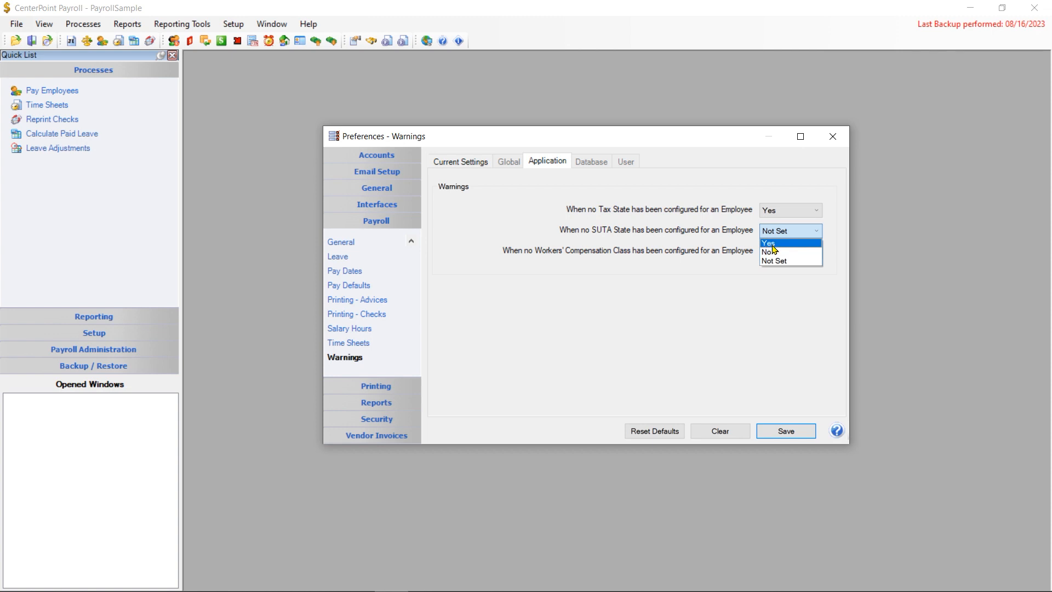
click(769, 243)
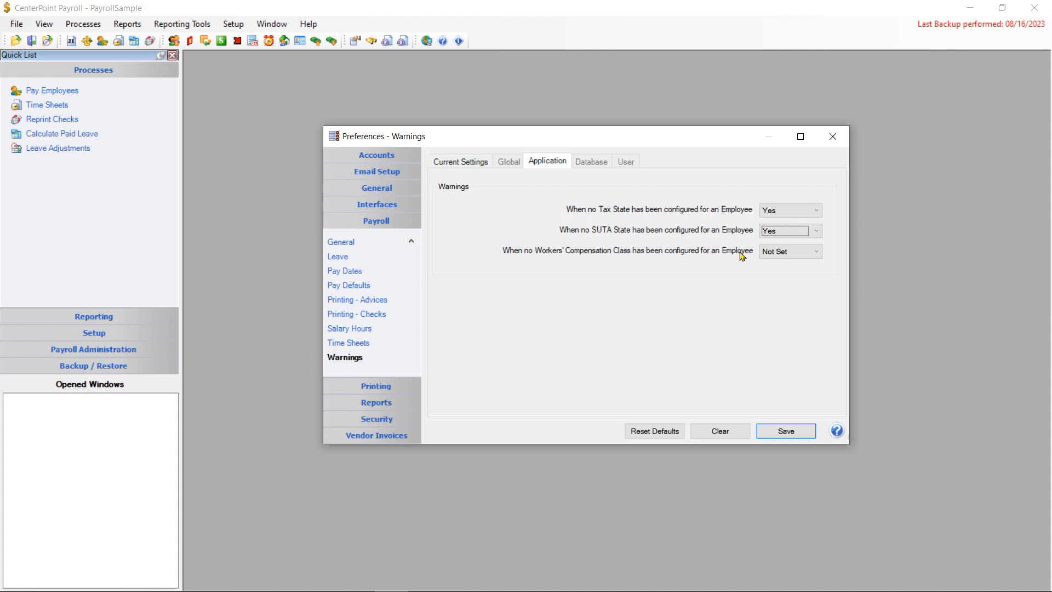
Step: Set the warning for employees with no Workers' Compensation Class configured to No and save the preferences
click(776, 256)
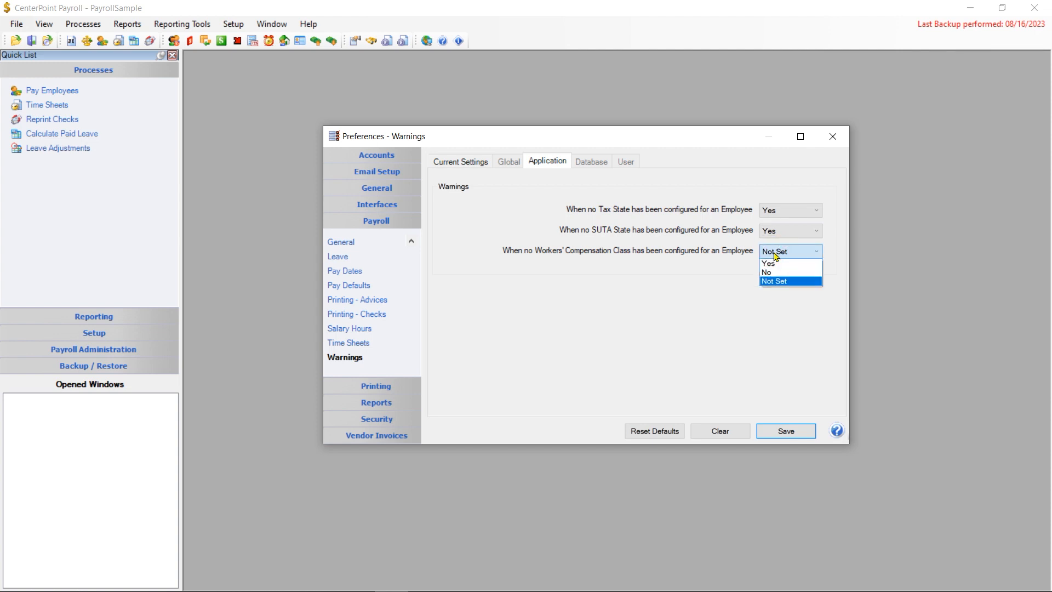
click(770, 272)
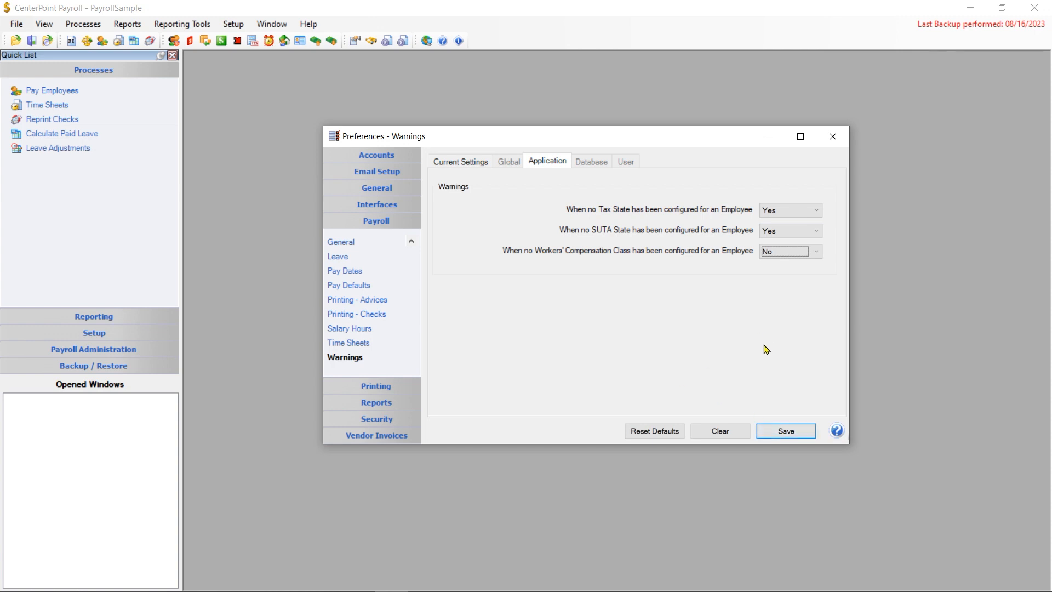
click(769, 430)
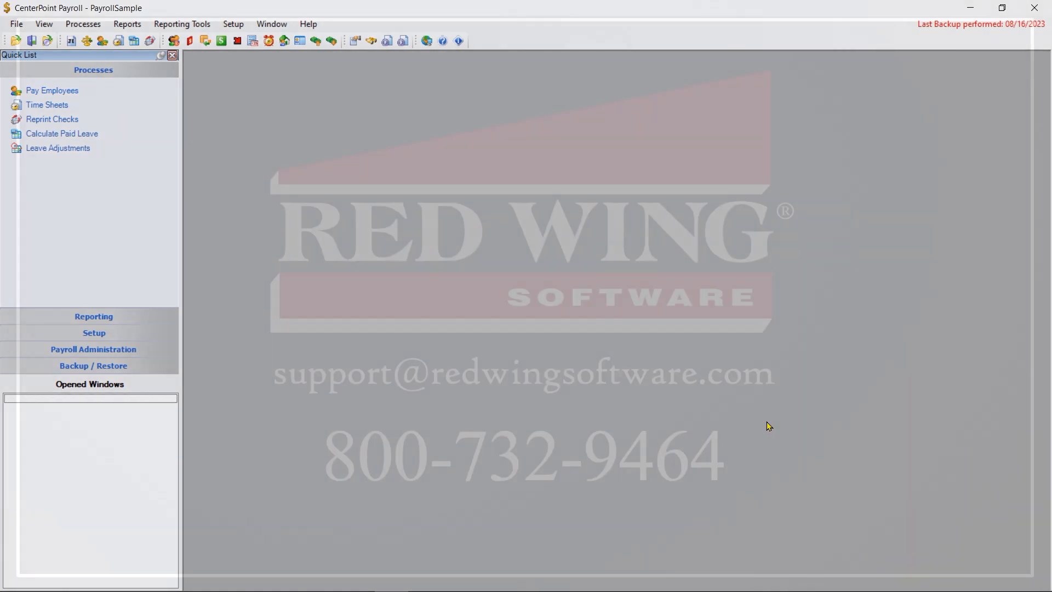